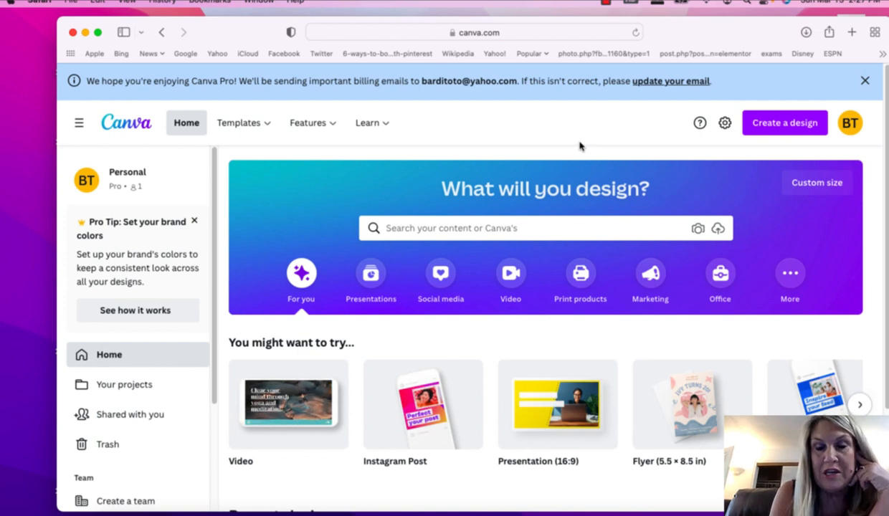
# Create a new custom-size design 1000 px wide and 300 px high.
pyautogui.click(788, 126)
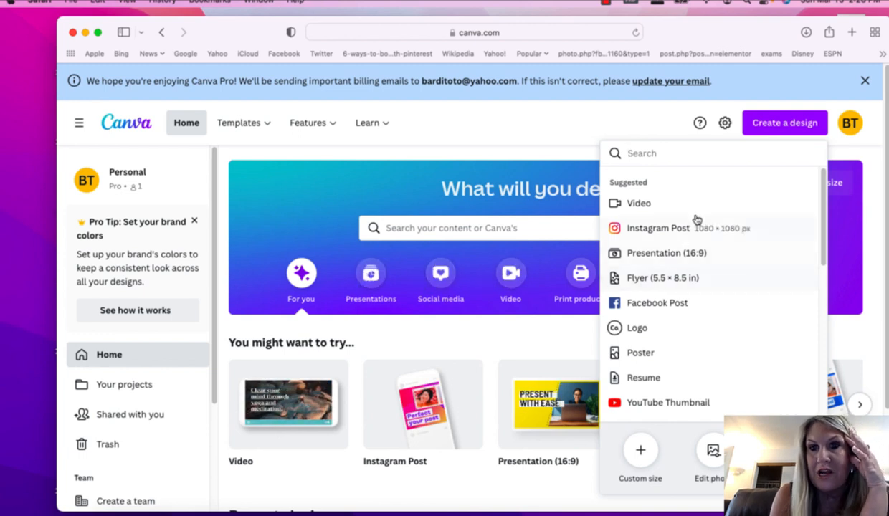
pyautogui.click(640, 450)
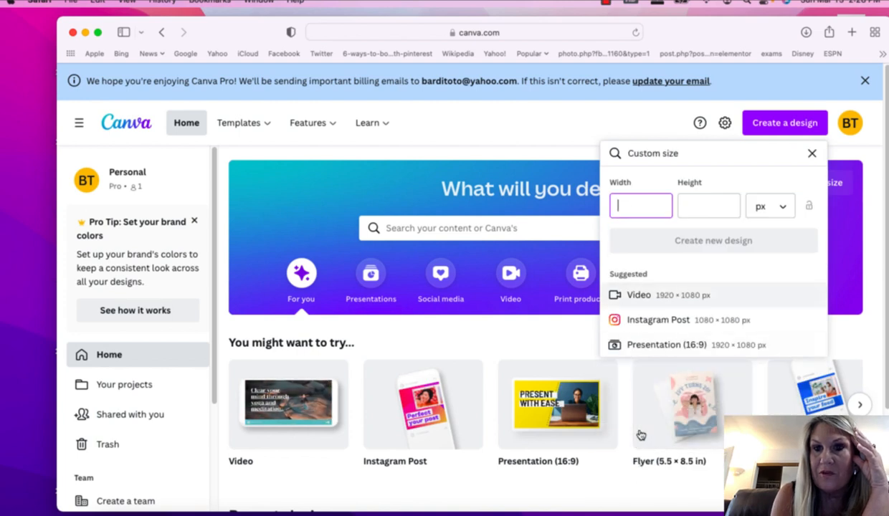
pyautogui.write('1000')
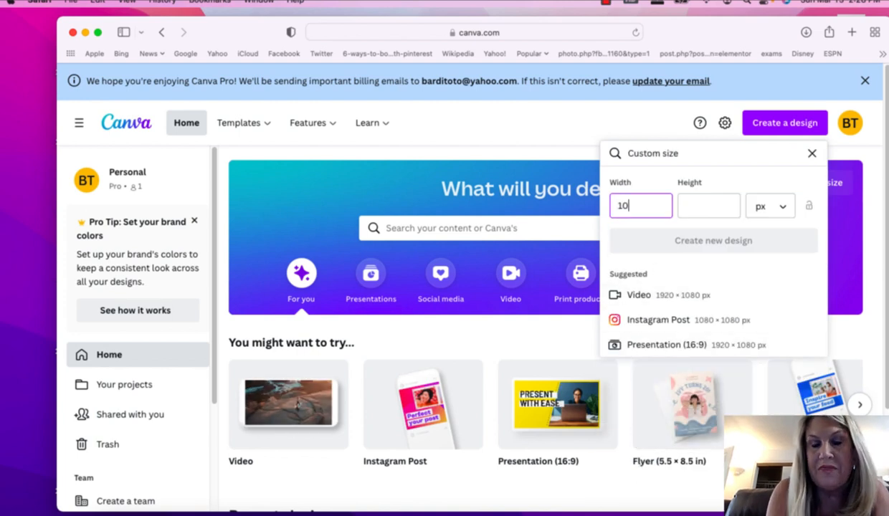
pyautogui.click(699, 198)
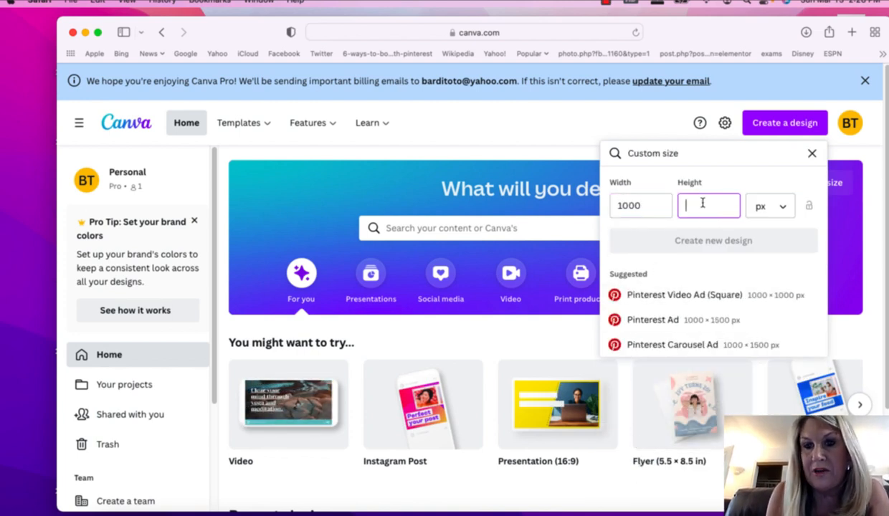
pyautogui.write('300')
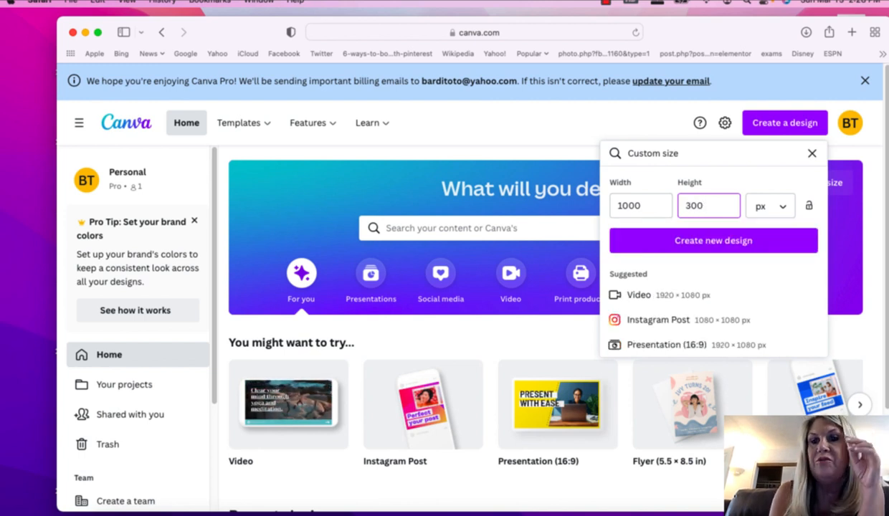
pyautogui.click(700, 242)
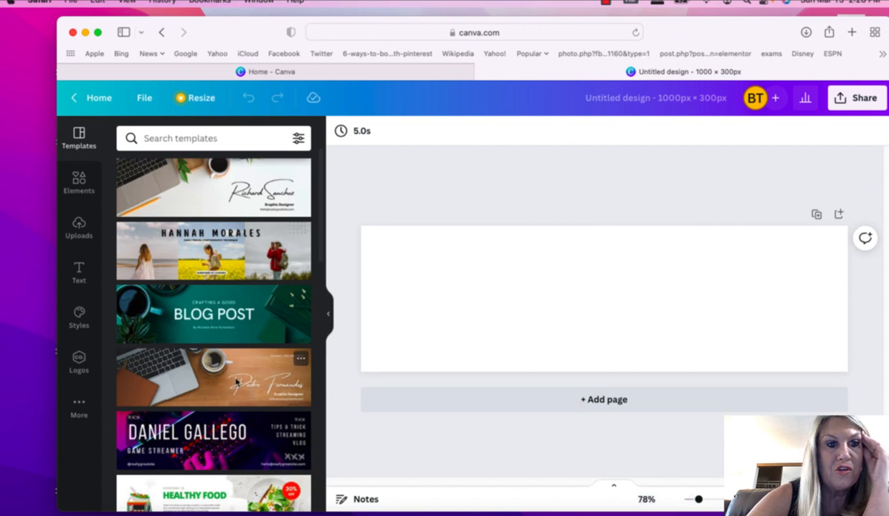
# Add a heading text box to the blank page and set its font size to 104.
pyautogui.click(78, 270)
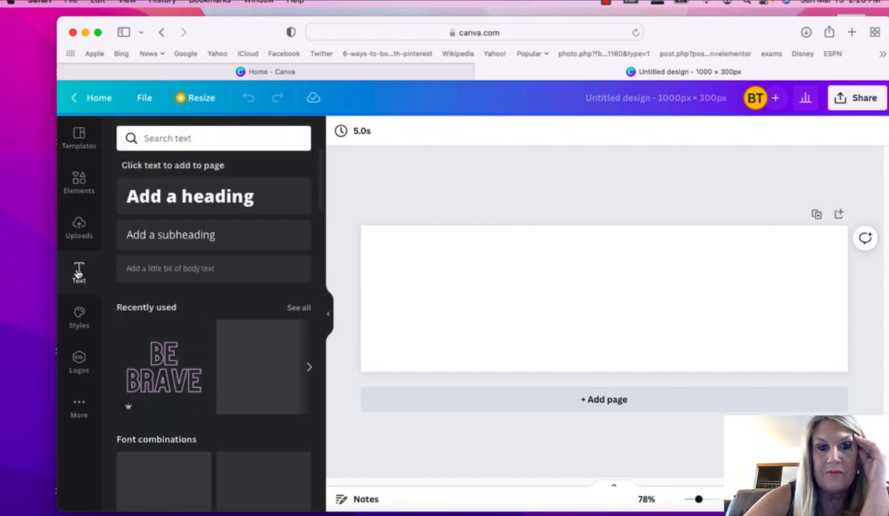
pyautogui.click(198, 197)
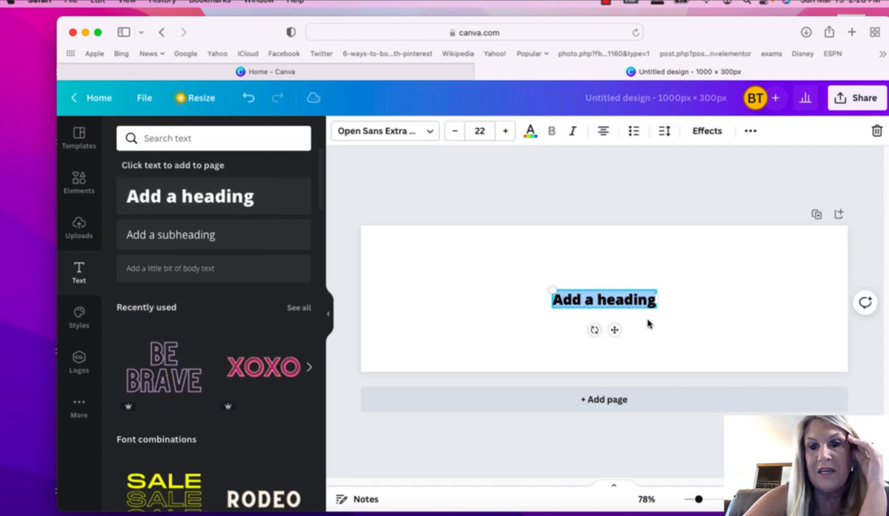
pyautogui.click(506, 131)
pyautogui.click(508, 131)
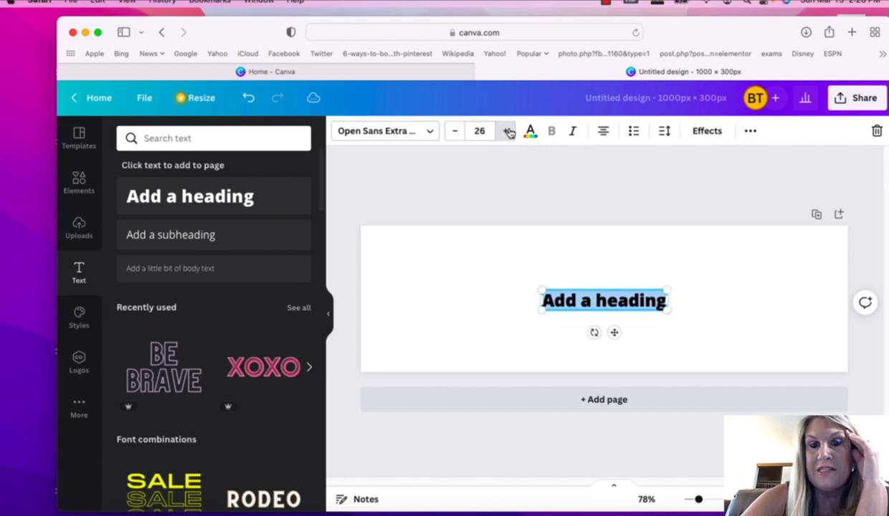
pyautogui.click(508, 131)
pyautogui.click(507, 131)
pyautogui.click(507, 131)
pyautogui.click(508, 131)
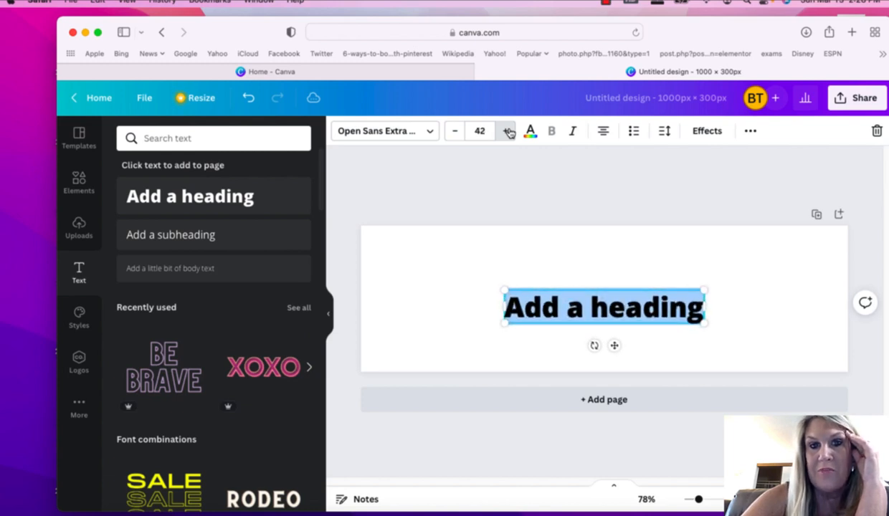
pyautogui.click(507, 132)
pyautogui.click(507, 131)
pyautogui.click(507, 132)
pyautogui.click(508, 131)
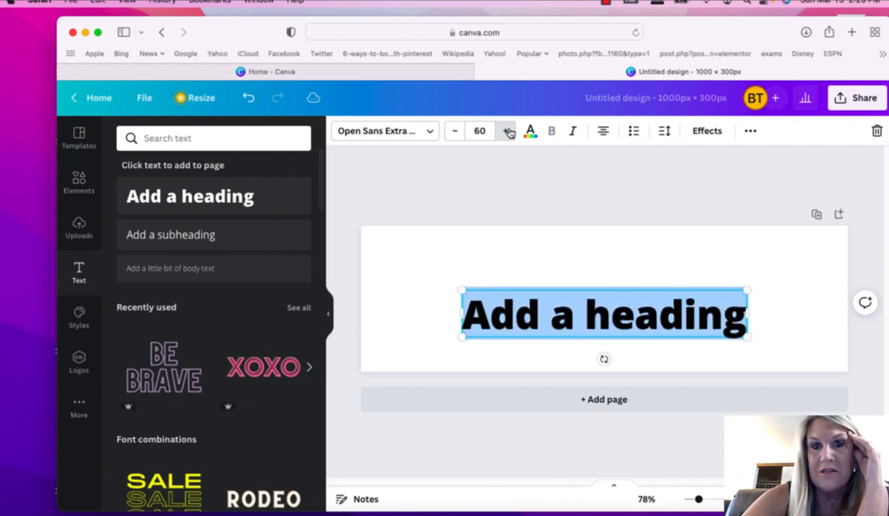
pyautogui.click(507, 131)
pyautogui.click(508, 132)
pyautogui.click(507, 132)
pyautogui.click(508, 131)
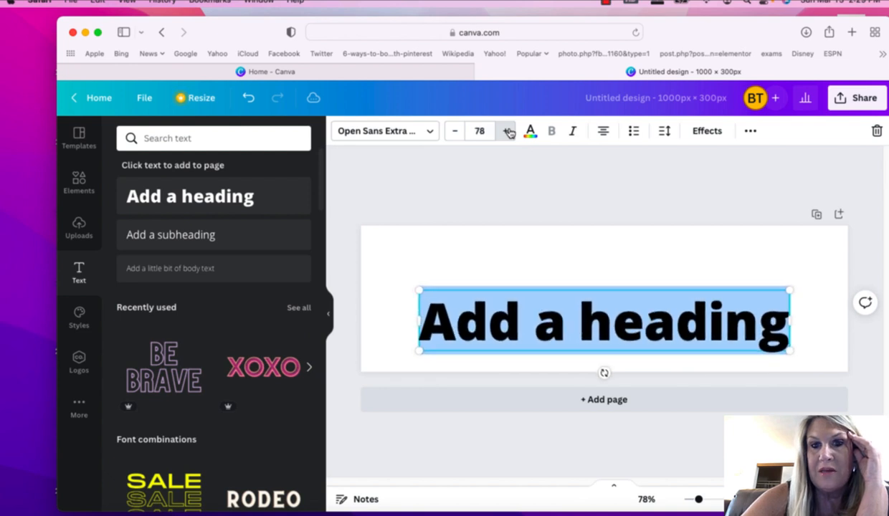
pyautogui.click(507, 132)
pyautogui.click(508, 131)
pyautogui.click(507, 131)
pyautogui.click(507, 131)
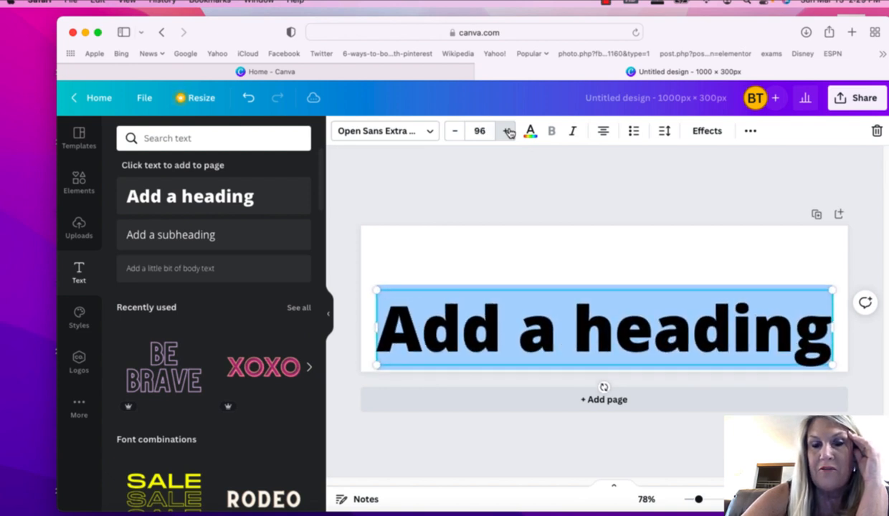
pyautogui.click(508, 131)
pyautogui.click(507, 131)
pyautogui.click(507, 131)
pyautogui.click(507, 132)
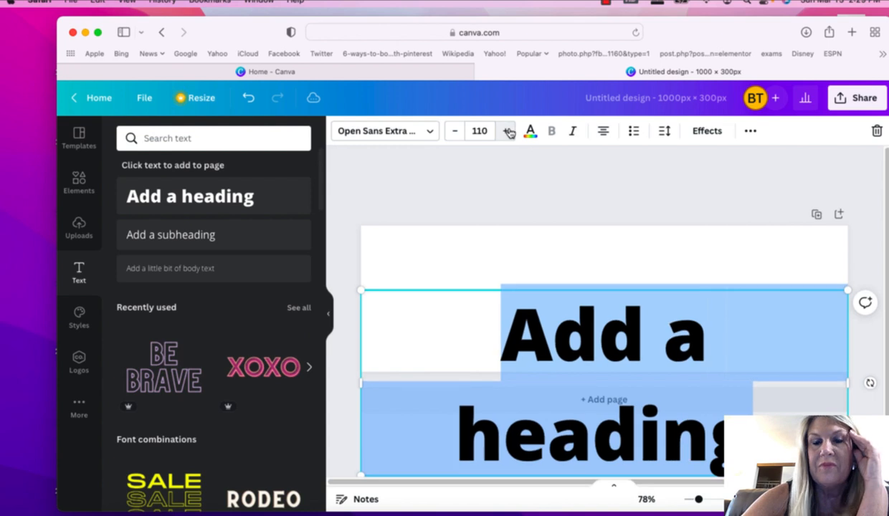
pyautogui.click(456, 132)
pyautogui.click(456, 132)
pyautogui.click(456, 132)
pyautogui.click(456, 132)
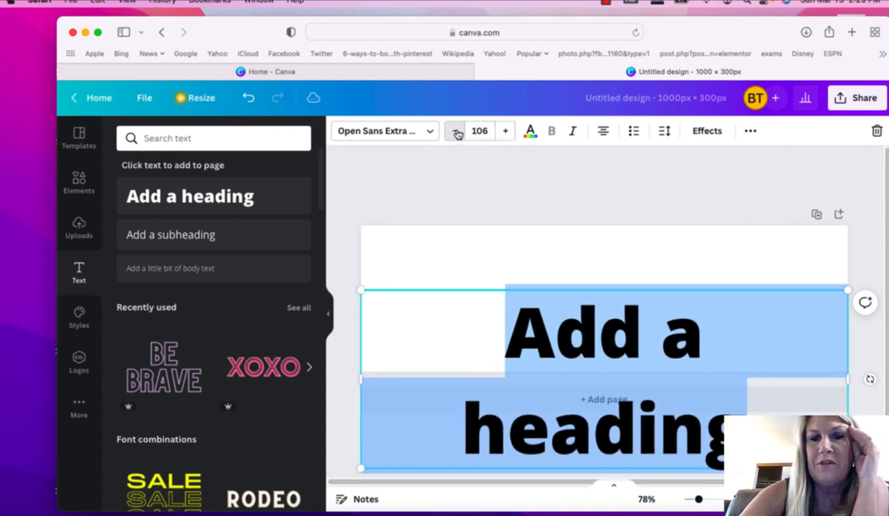
pyautogui.click(456, 132)
pyautogui.click(456, 131)
pyautogui.click(455, 132)
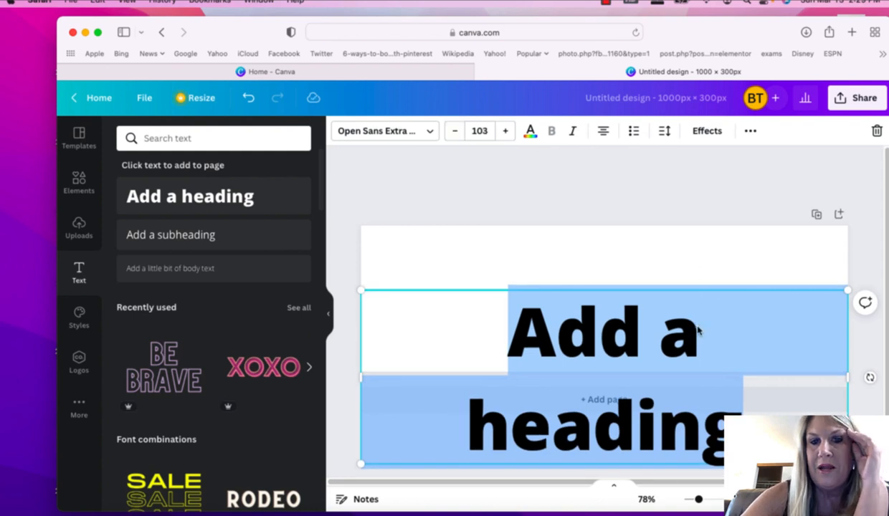
pyautogui.click(505, 132)
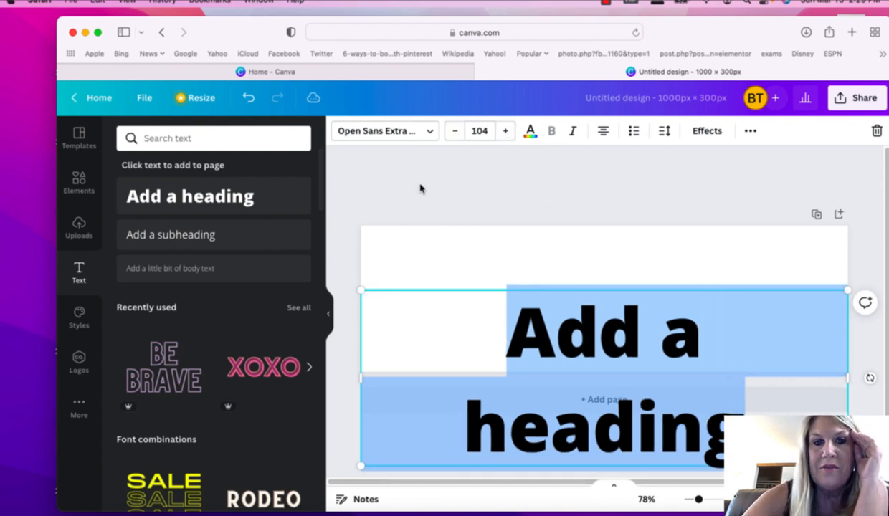
# Change the heading's font to Eczar SemiBold and replace its placeholder text with "SUBSCRIBE".
pyautogui.click(424, 133)
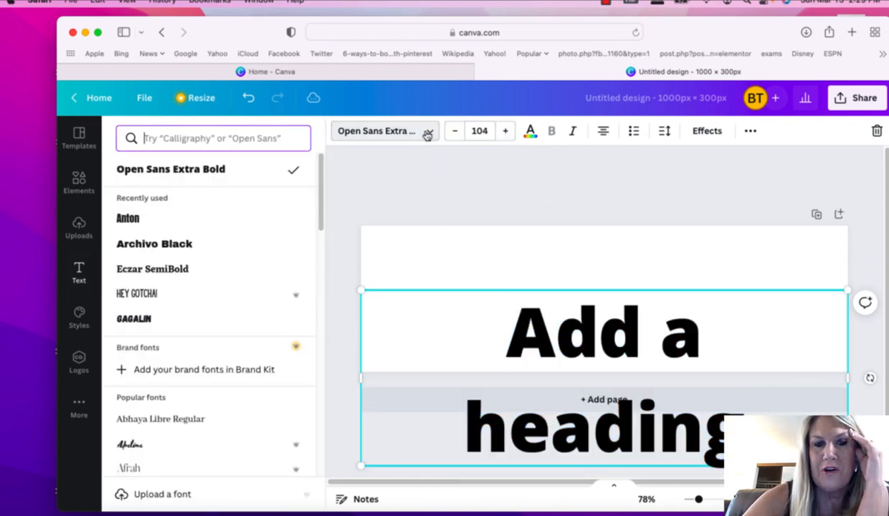
pyautogui.click(171, 277)
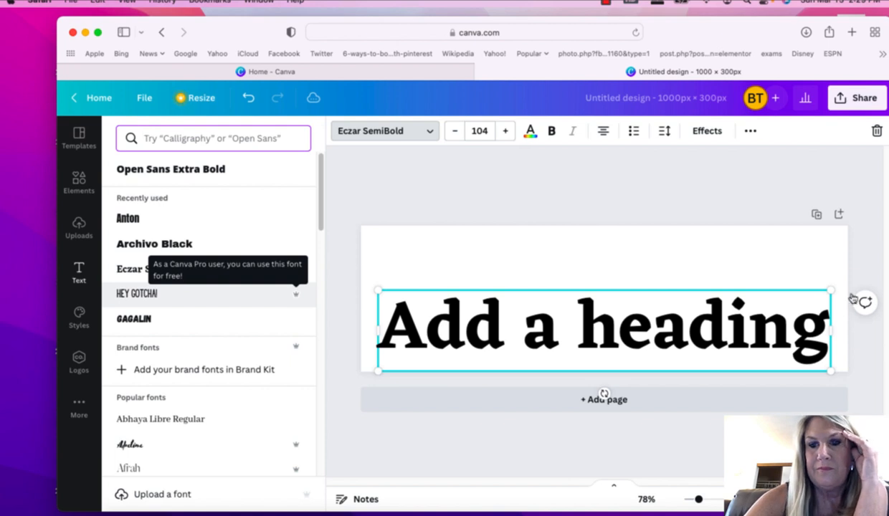
pyautogui.click(825, 318)
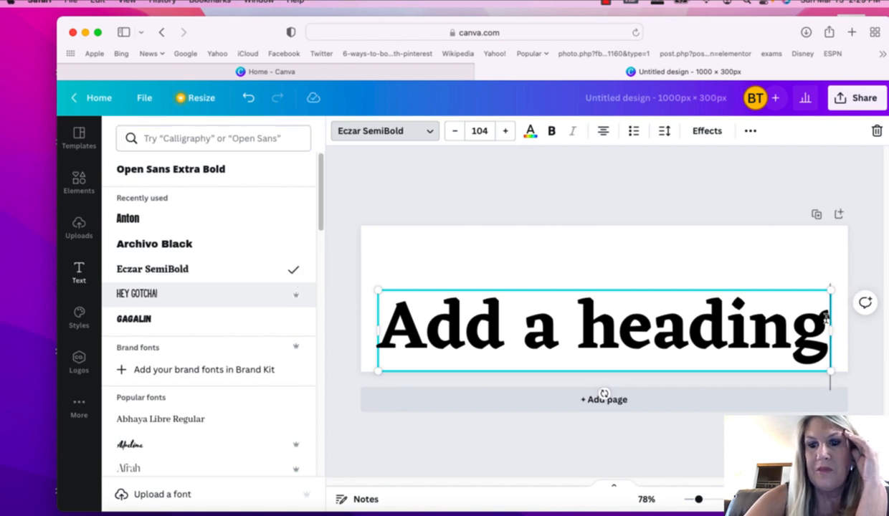
pyautogui.moveTo(830, 315); pyautogui.dragTo(723, 315)
pyautogui.press('BackSpace')
pyautogui.press('BackSpace')
pyautogui.press('BackSpace')
pyautogui.press('BackSpace')
pyautogui.press('BackSpace')
pyautogui.press('BackSpace')
pyautogui.press('BackSpace')
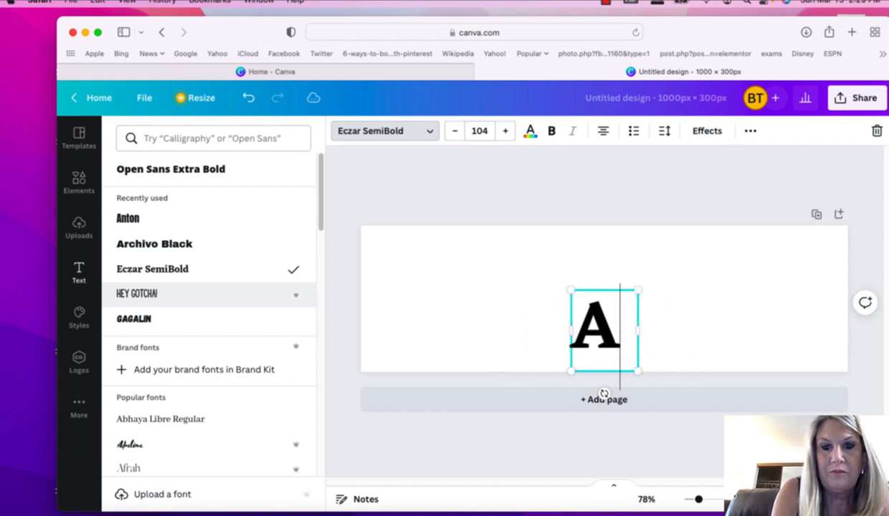
pyautogui.write('SU')
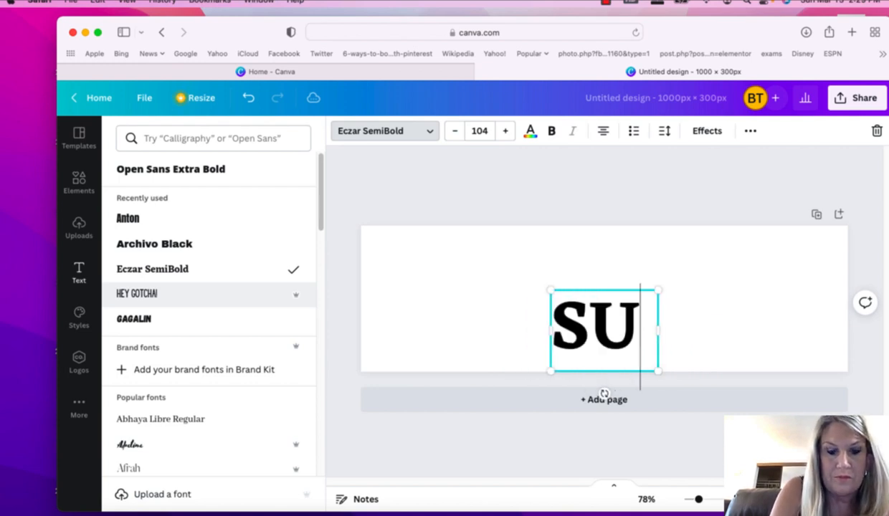
pyautogui.write('BSCR')
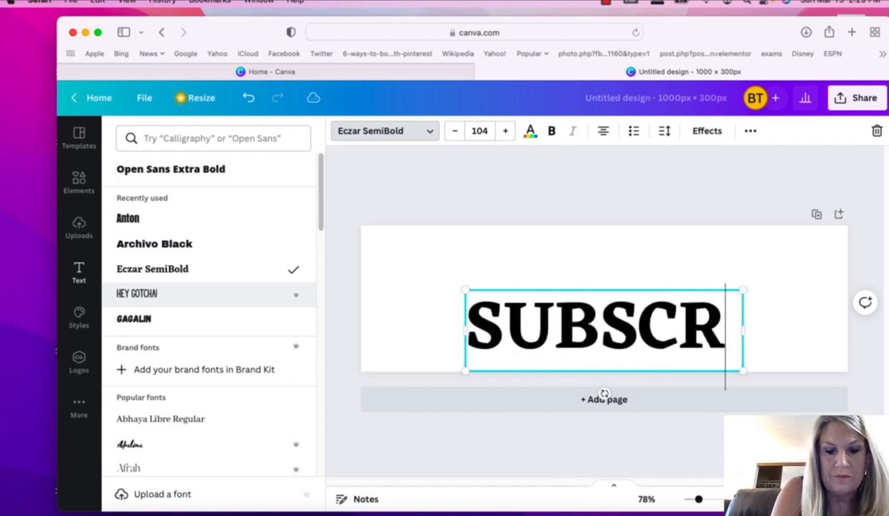
pyautogui.write('IBE')
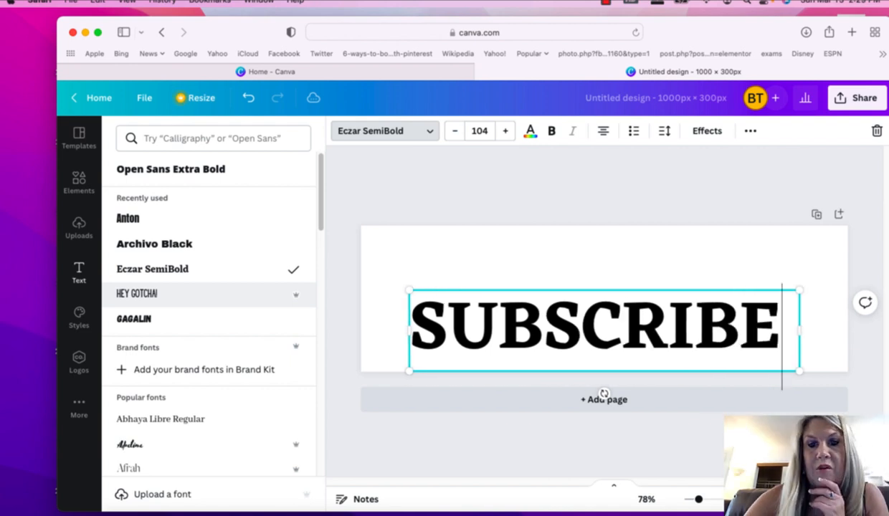
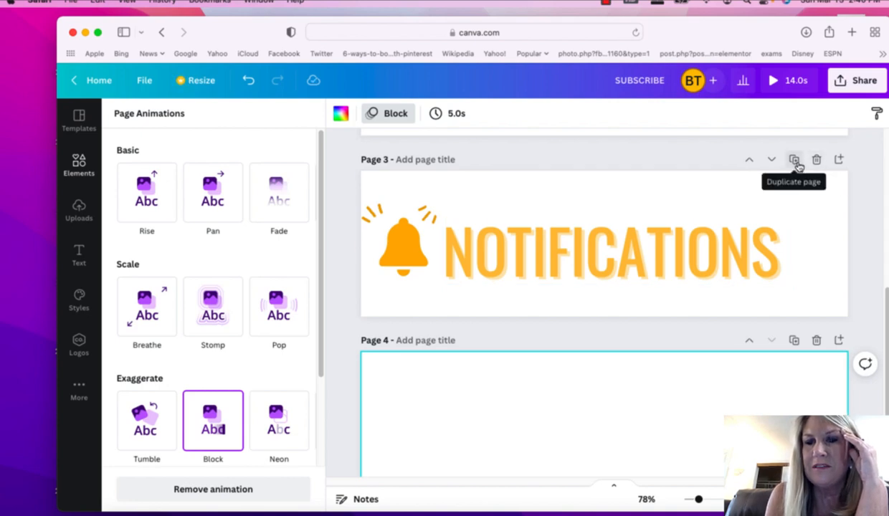
# Duplicate page 3 with the orange bell and the NOTIFICATIONS text.
pyautogui.click(794, 160)
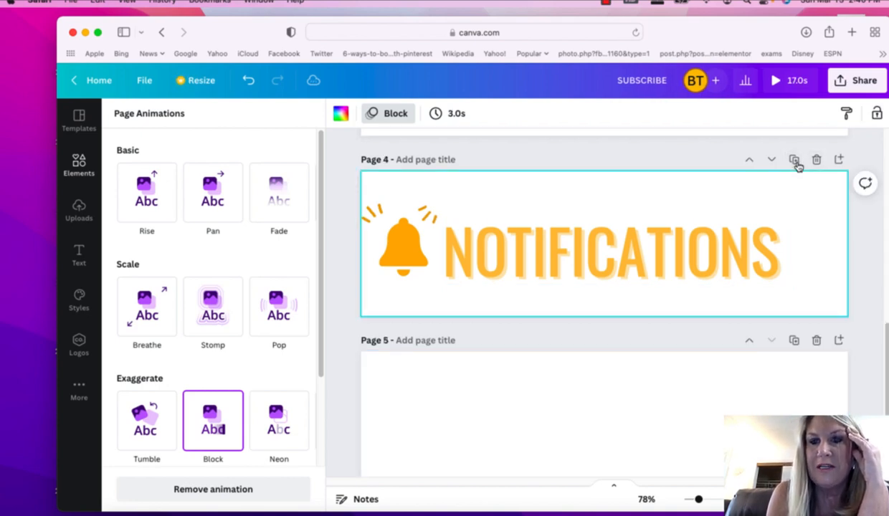
pyautogui.scroll(-2, 771, 210)
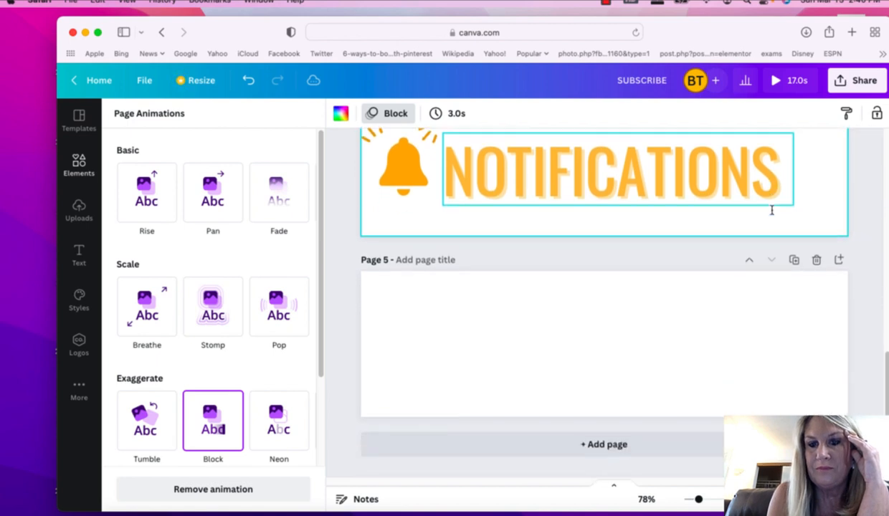
pyautogui.scroll(4, 722, 407)
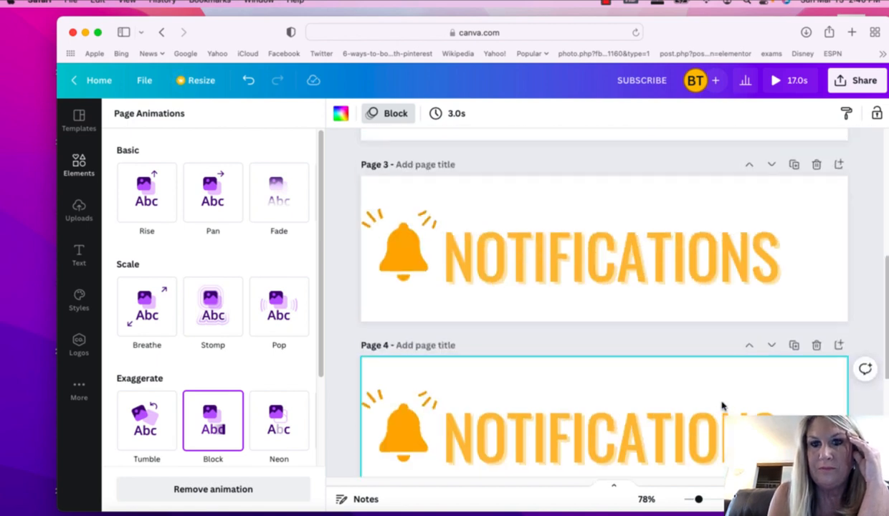
pyautogui.scroll(-3, 722, 407)
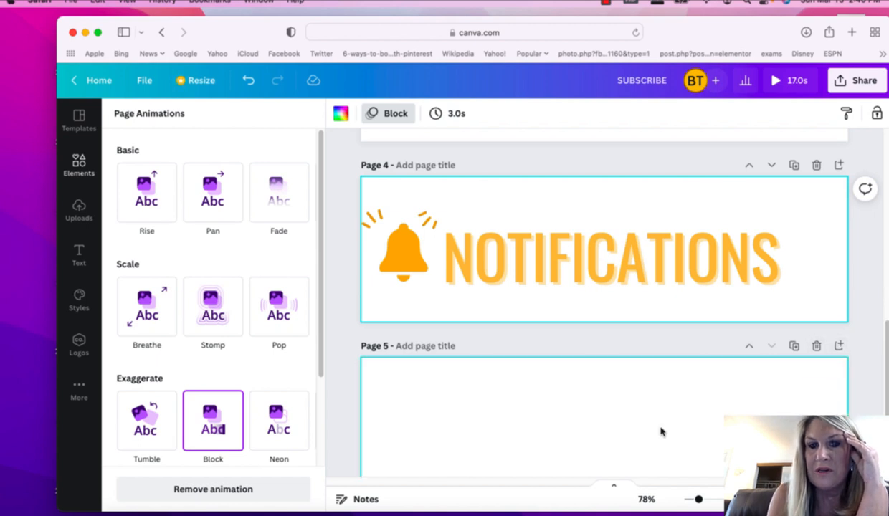
pyautogui.scroll(-1, 625, 433)
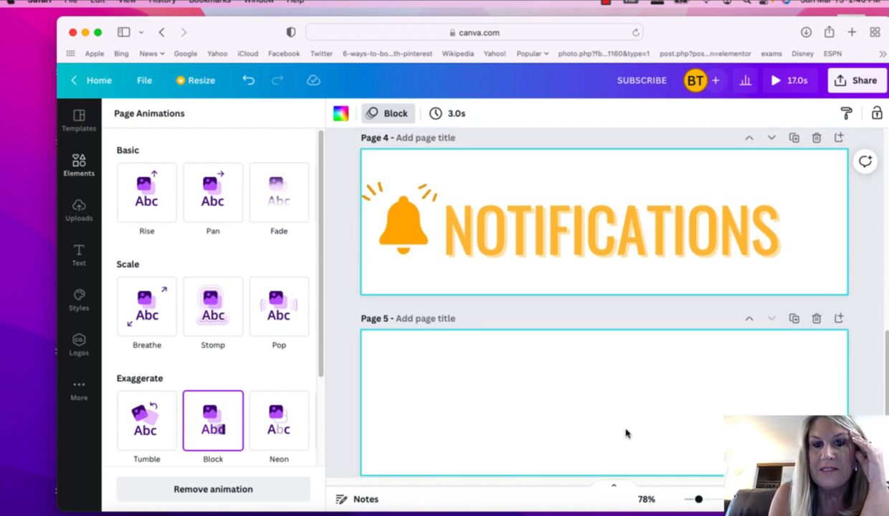
pyautogui.scroll(5, 626, 433)
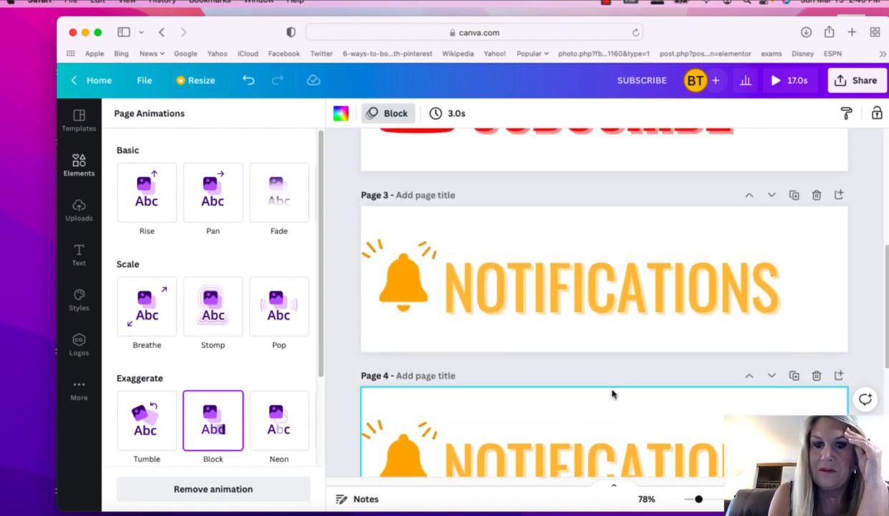
pyautogui.click(405, 115)
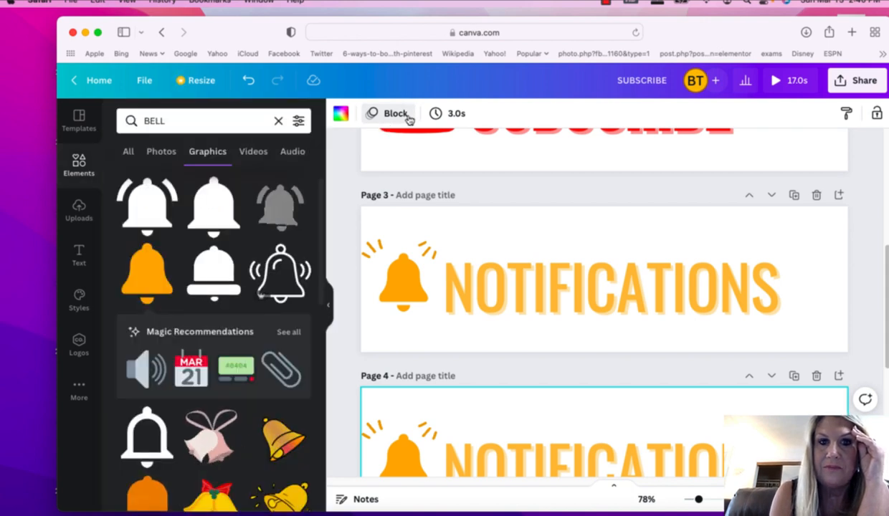
pyautogui.click(409, 118)
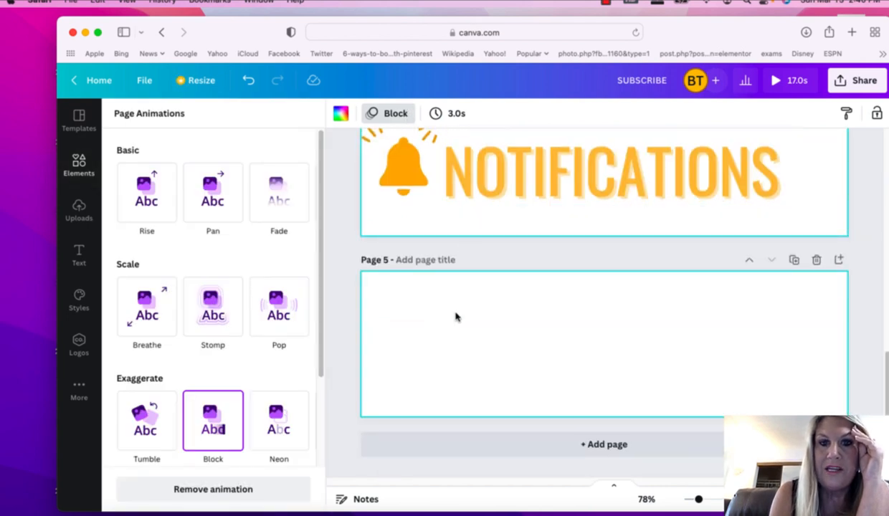
# Select blank page 5 and search the elements library for "instagram".
pyautogui.click(456, 316)
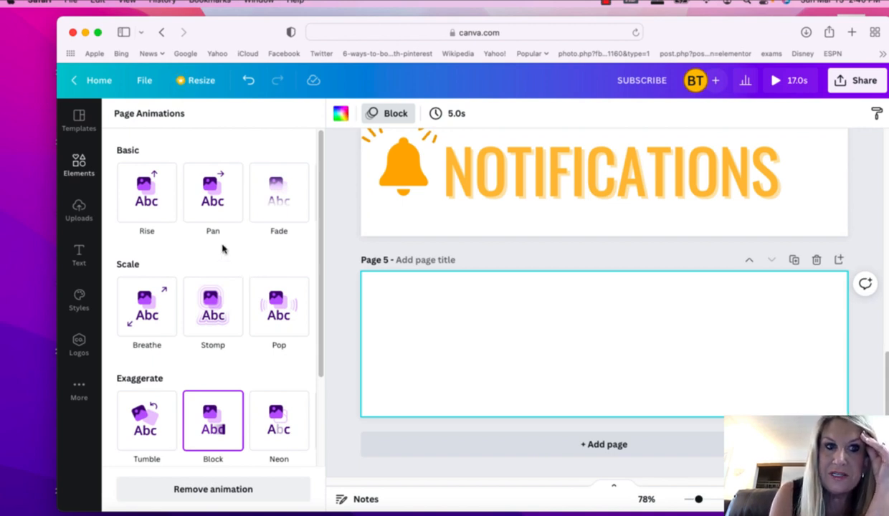
pyautogui.click(79, 164)
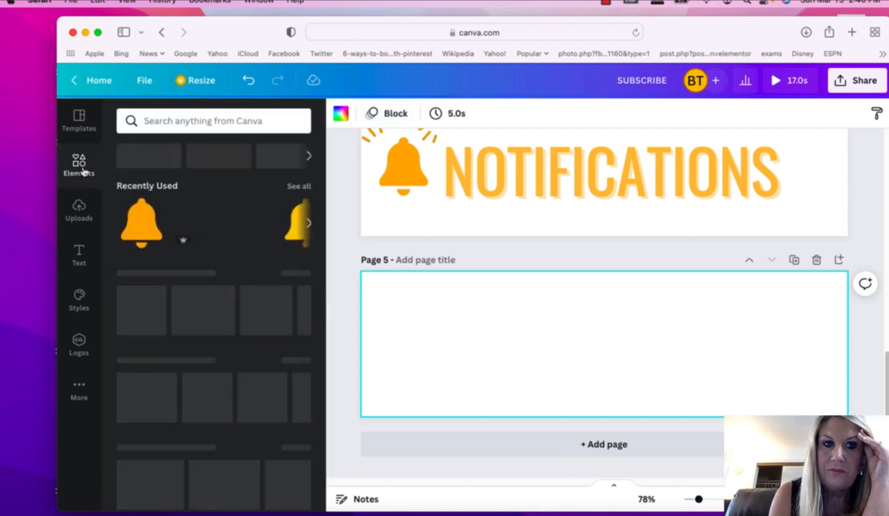
pyautogui.click(164, 122)
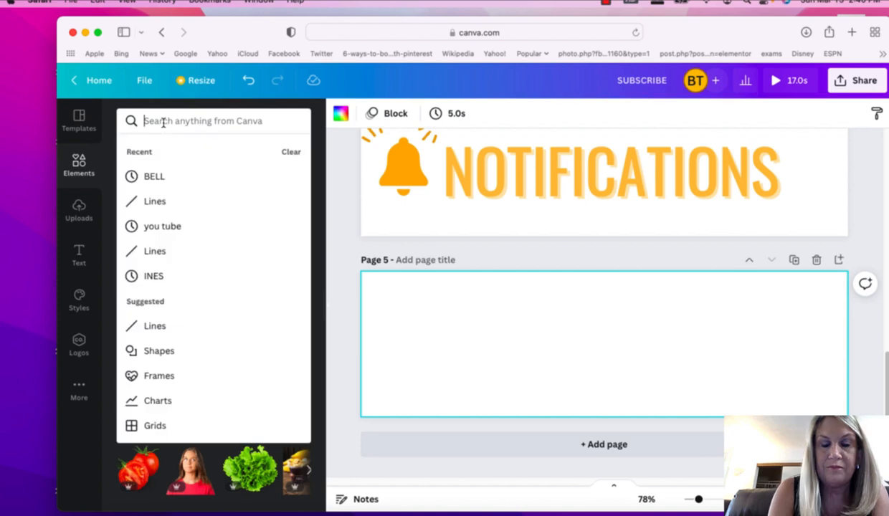
pyautogui.write('lnstagra')
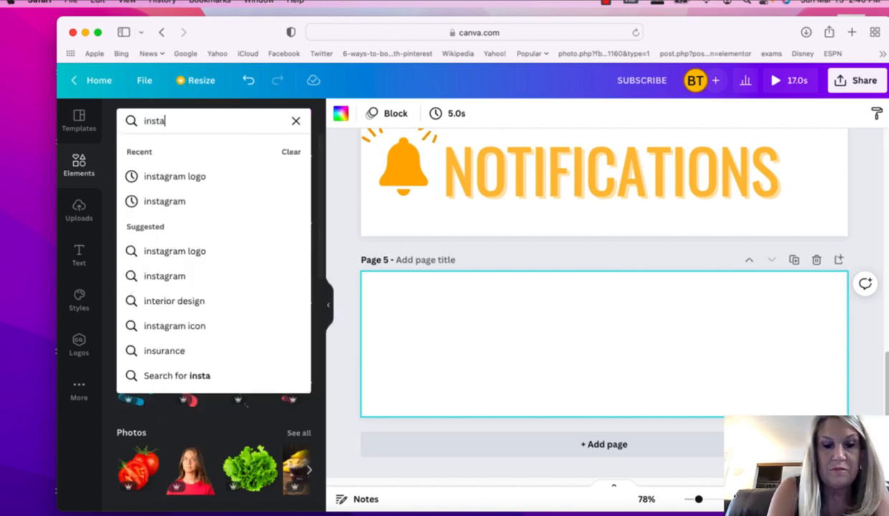
pyautogui.write('m')
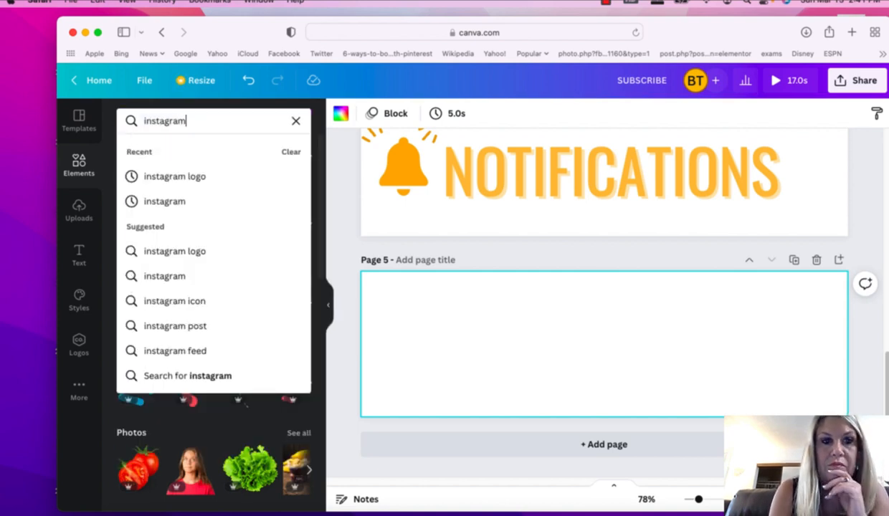
pyautogui.press('Return')
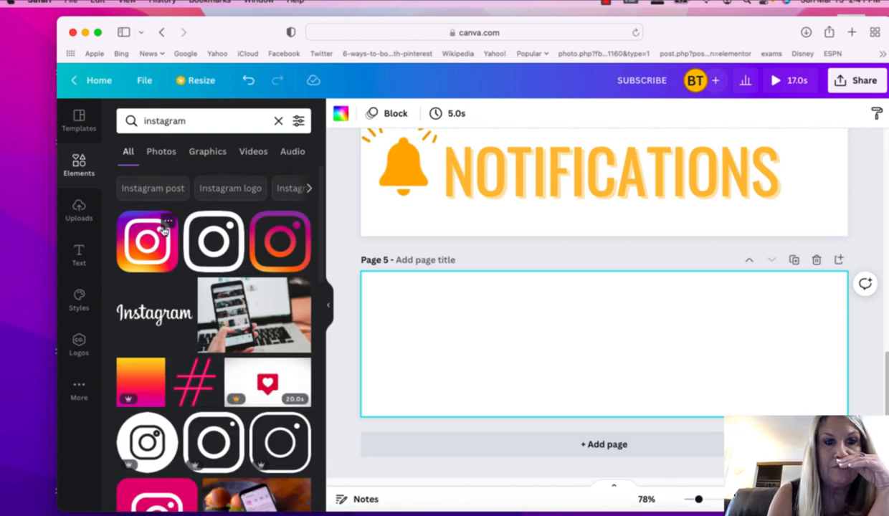
# Add the multicolour Instagram logo to page 5 and place it near the page's left edge.
pyautogui.click(165, 225)
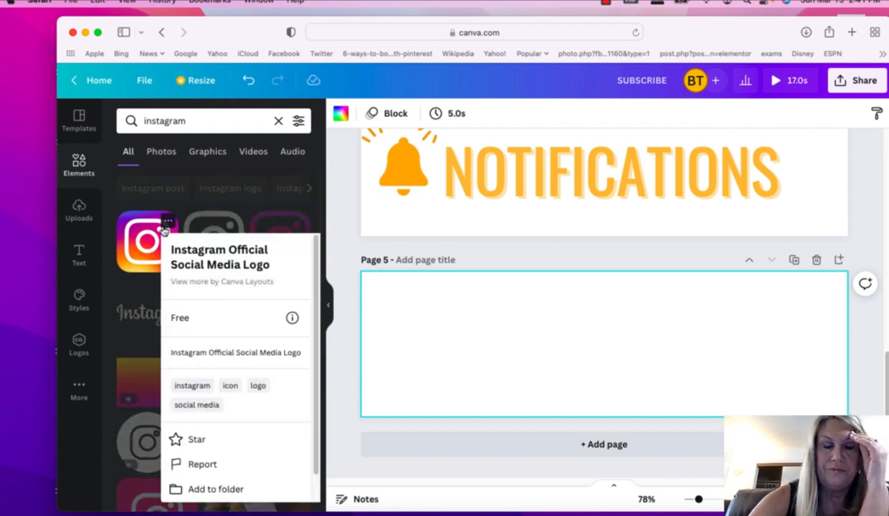
pyautogui.press('Escape')
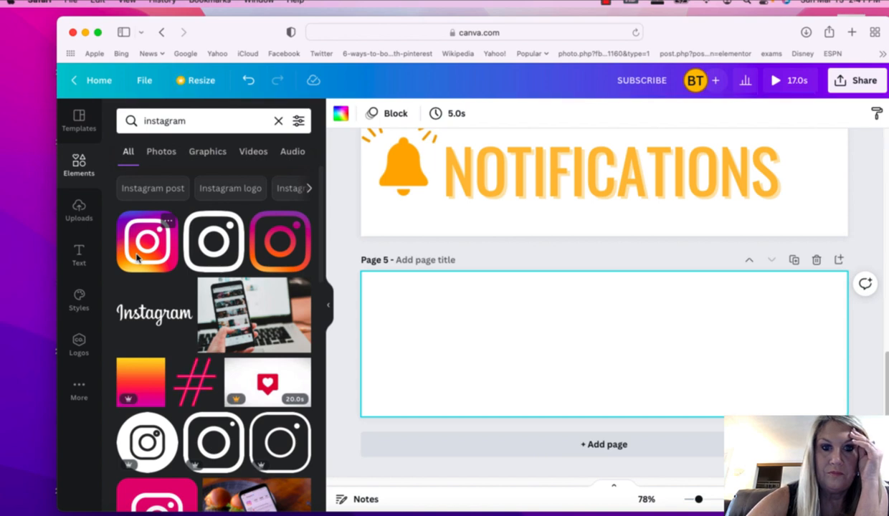
pyautogui.click(136, 258)
pyautogui.moveTo(573, 343); pyautogui.dragTo(394, 344)
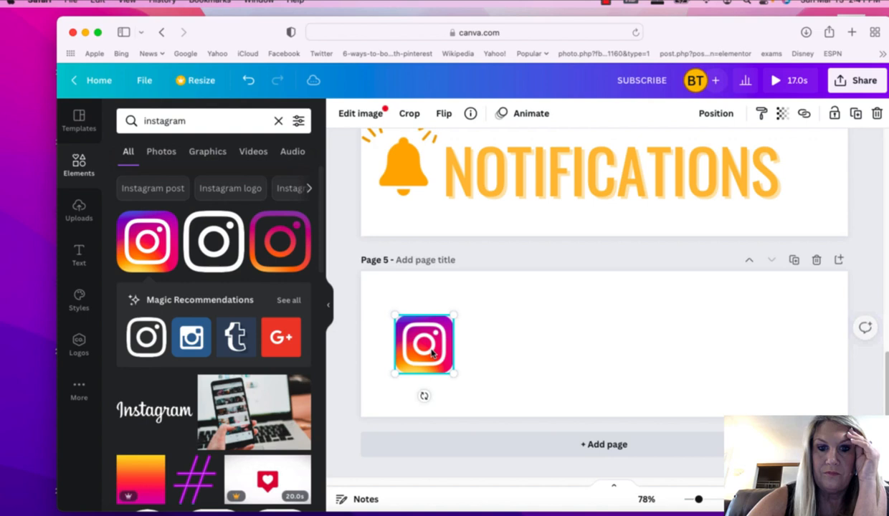
pyautogui.click(498, 342)
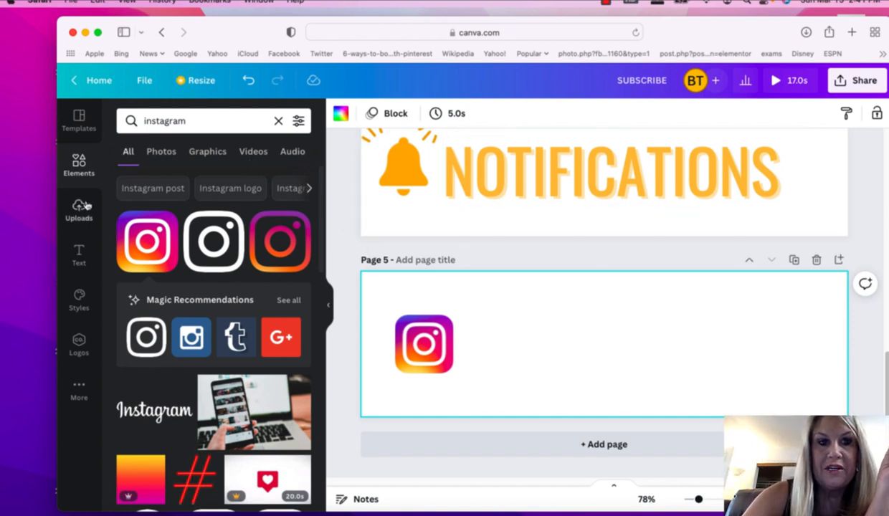
# Add a heading text box to page 5 and replace its placeholder text with the Instagram handle in capitals.
pyautogui.click(79, 252)
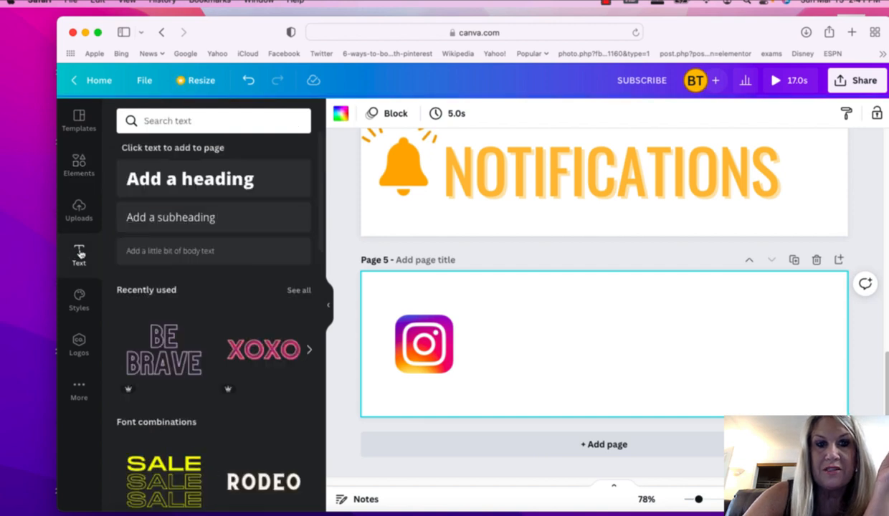
pyautogui.click(226, 179)
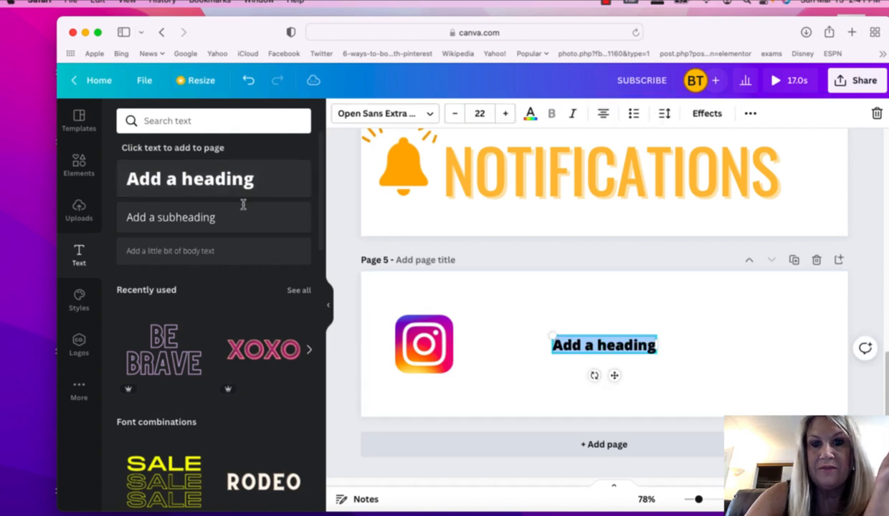
pyautogui.click(652, 345)
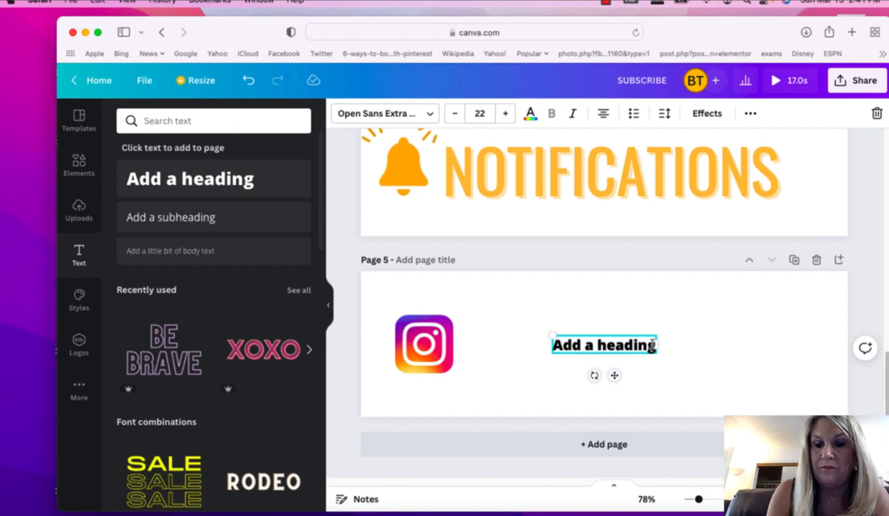
pyautogui.press('BackSpace')
pyautogui.press('BackSpace')
pyautogui.press('BackSpace')
pyautogui.press('BackSpace')
pyautogui.press('BackSpace')
pyautogui.press('BackSpace')
pyautogui.press('BackSpace')
pyautogui.press('BackSpace')
pyautogui.press('BackSpace')
pyautogui.press('BackSpace')
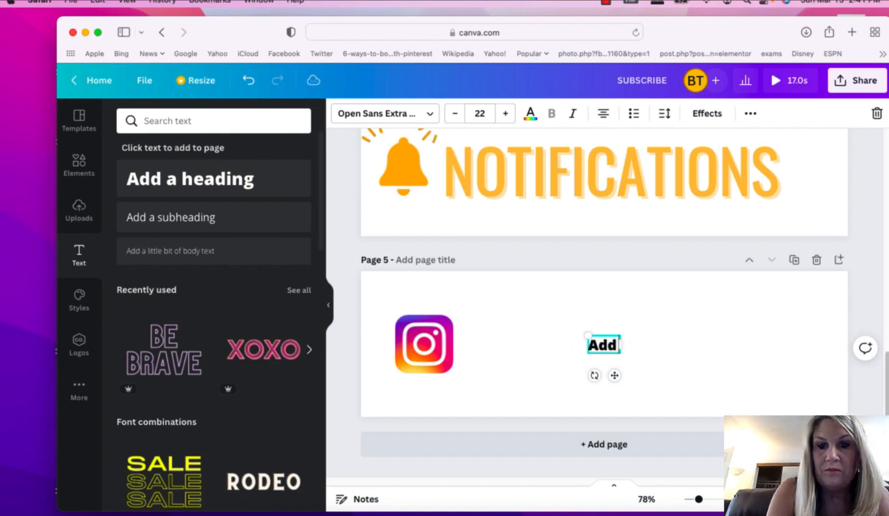
pyautogui.press('BackSpace')
pyautogui.press('BackSpace')
pyautogui.press('BackSpace')
pyautogui.write('B')
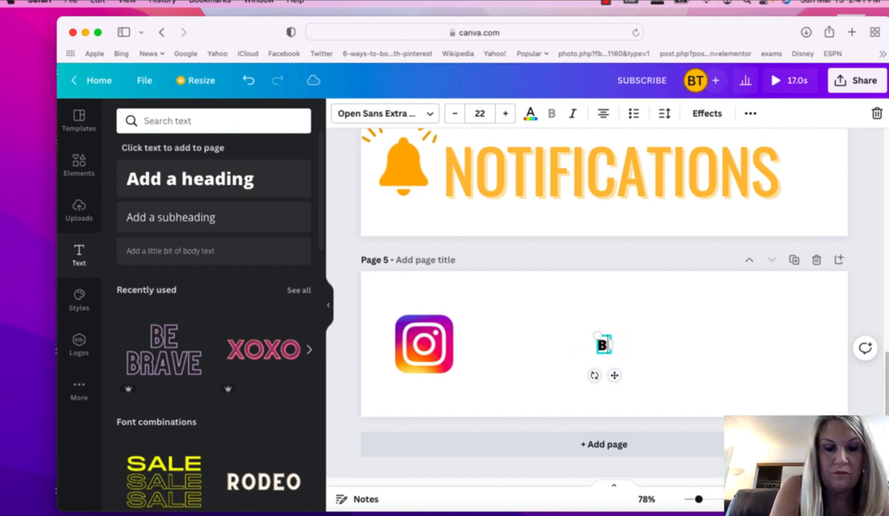
pyautogui.write('ARDITOTO')
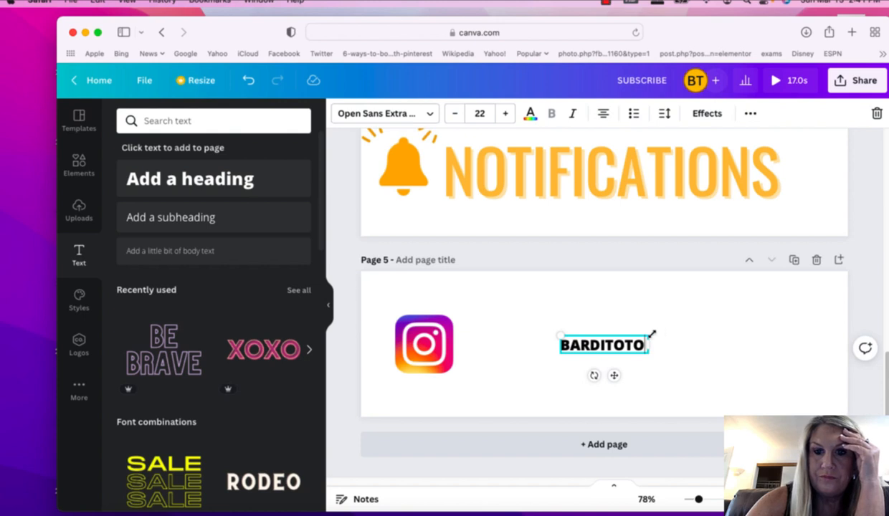
# Enlarge the handle text on page 5 and place it directly beside the Instagram logo.
pyautogui.moveTo(651, 334); pyautogui.dragTo(472, 361)
pyautogui.click(737, 336)
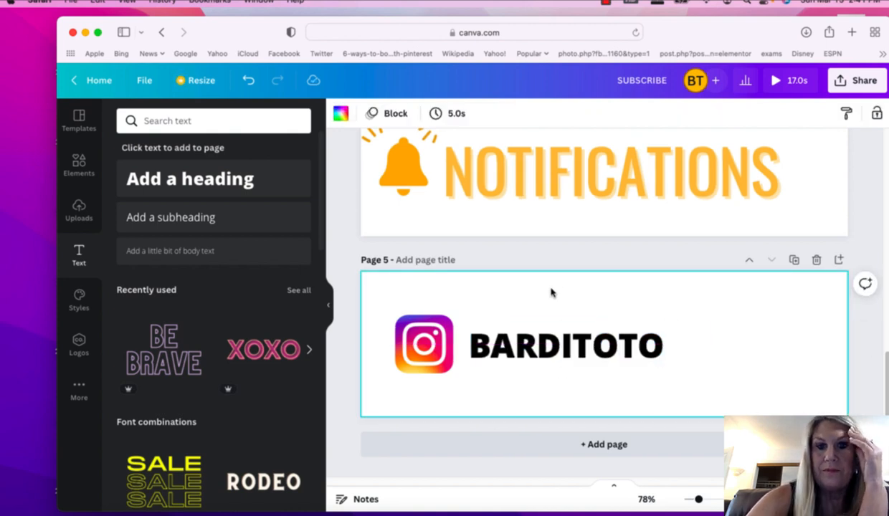
# Set page 5's timing to 3.0 s and apply it to all five pages.
pyautogui.click(391, 115)
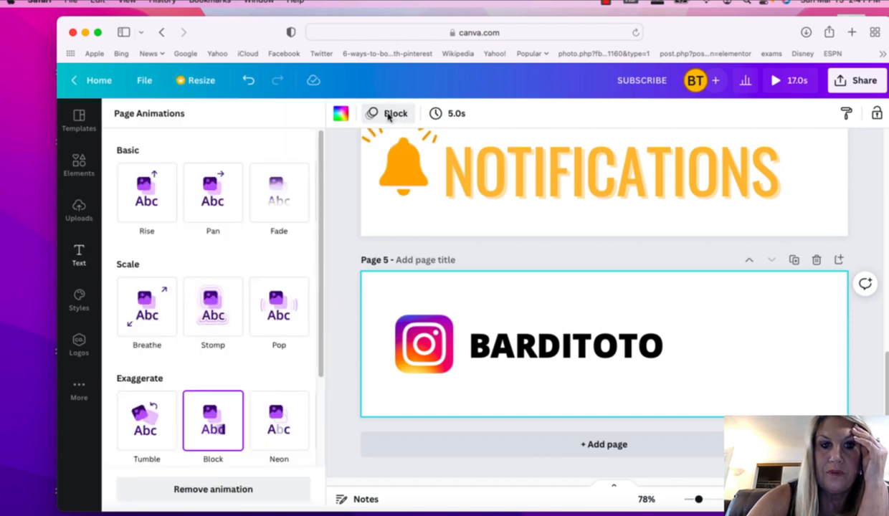
pyautogui.click(455, 114)
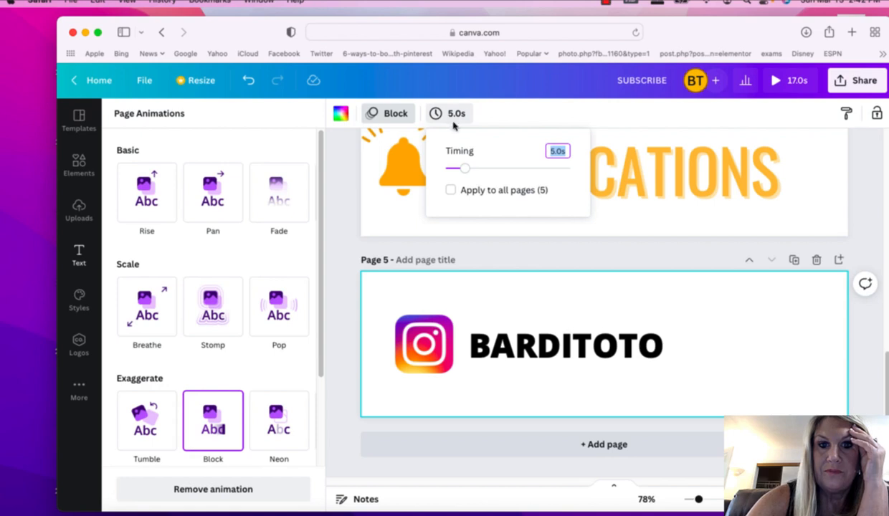
pyautogui.click(558, 150)
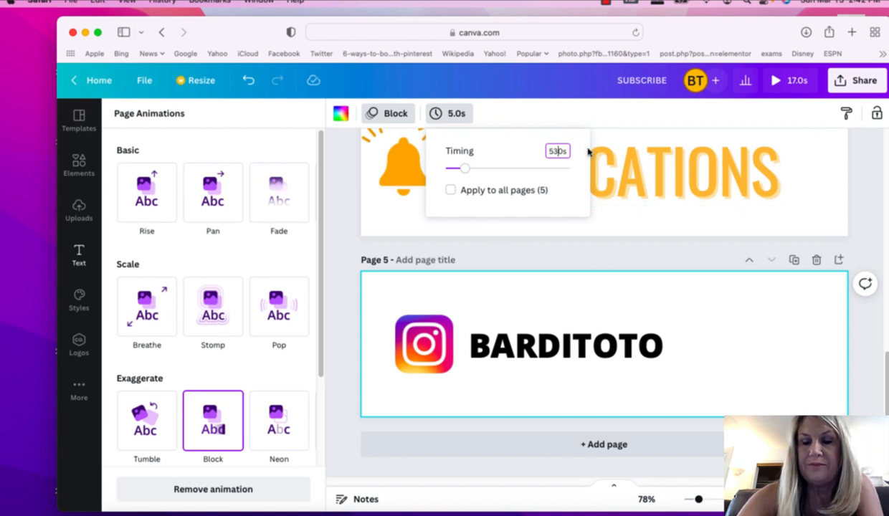
pyautogui.press('BackSpace')
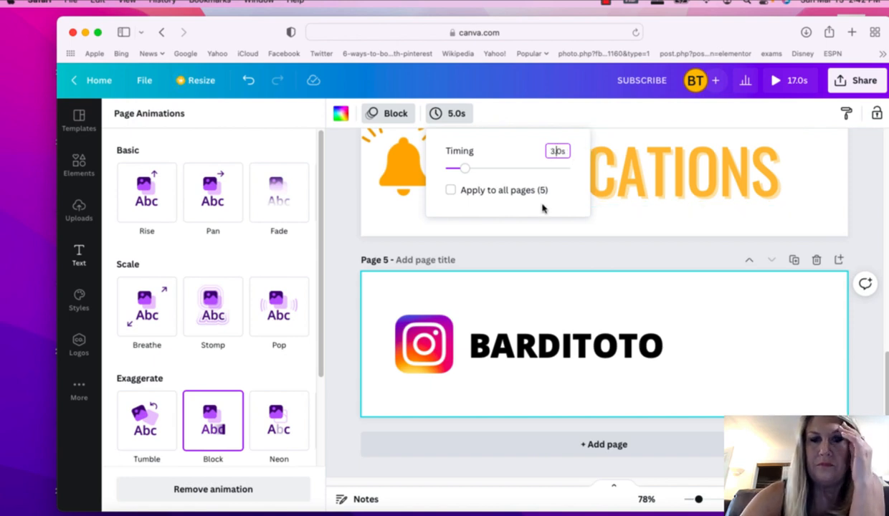
pyautogui.click(452, 192)
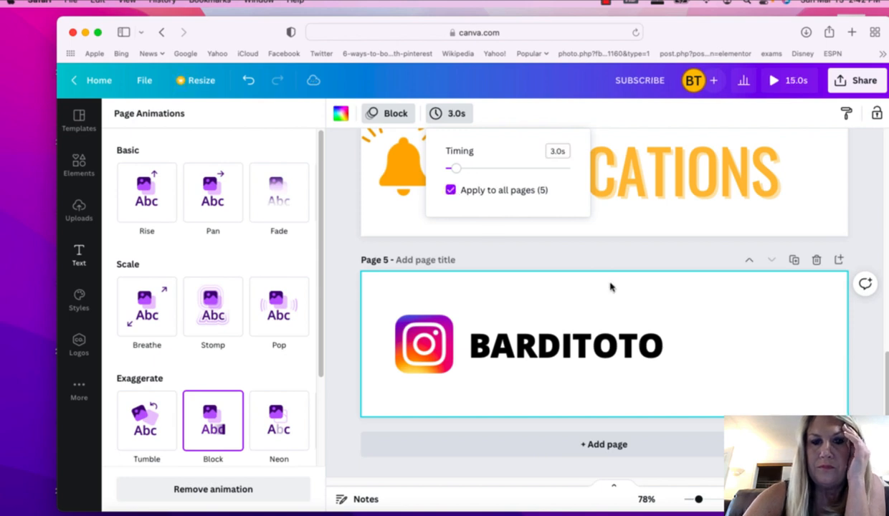
pyautogui.click(682, 303)
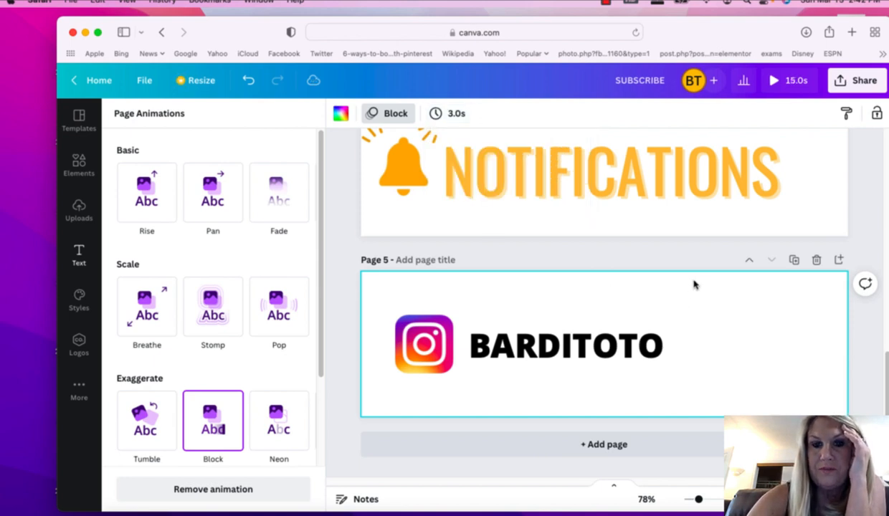
# Preview the full animated design and return to the editor.
pyautogui.scroll(2, 694, 284)
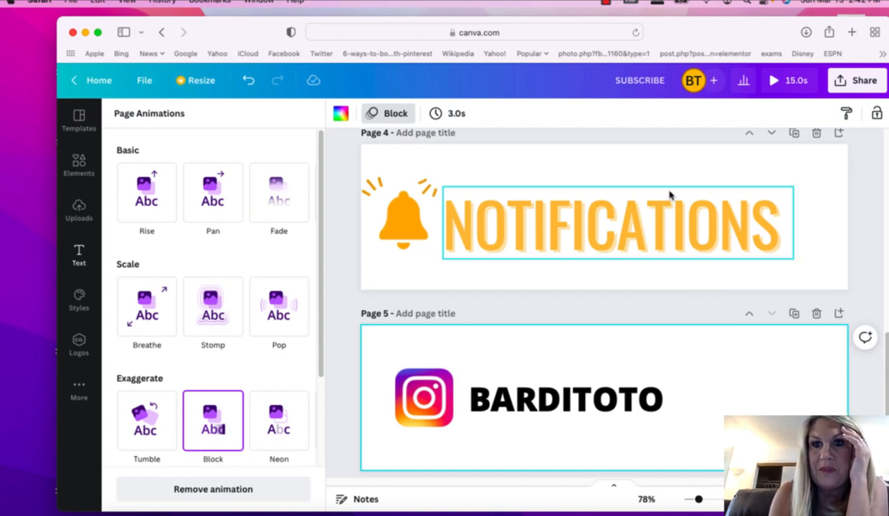
pyautogui.click(775, 83)
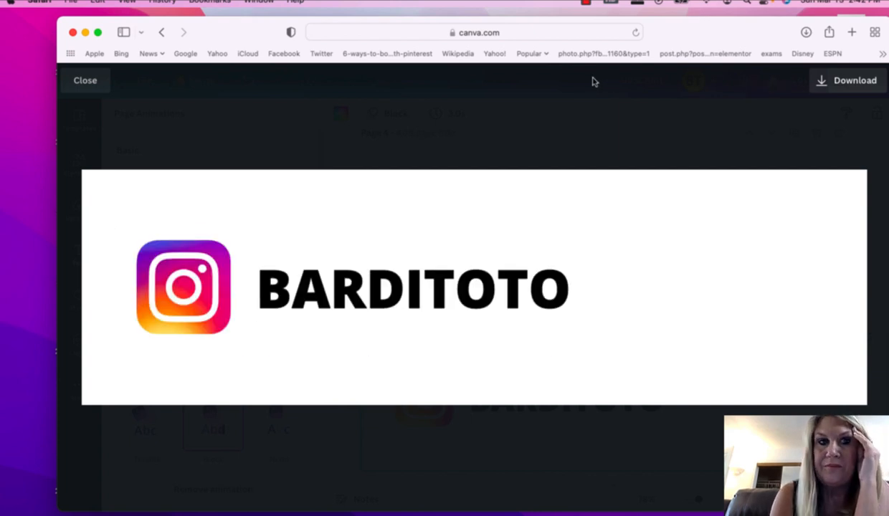
pyautogui.click(85, 80)
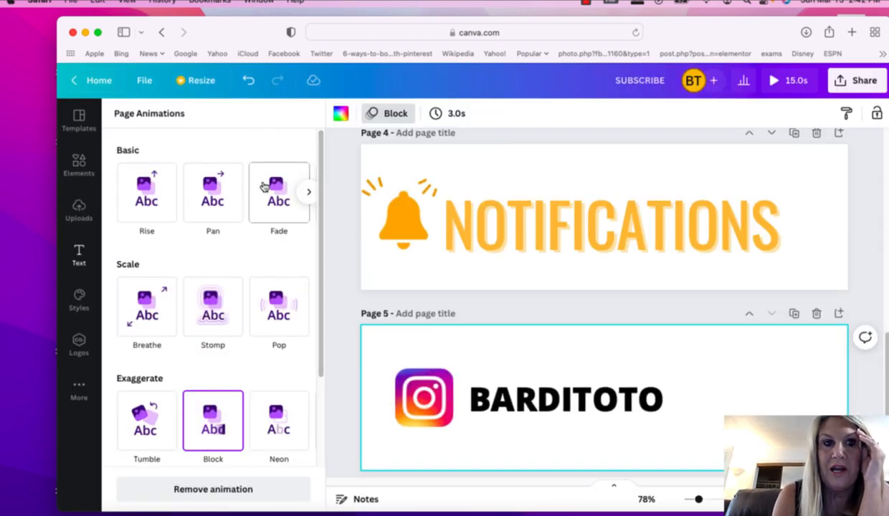
# Replace the previous elements search with a search for "turn on".
pyautogui.click(79, 160)
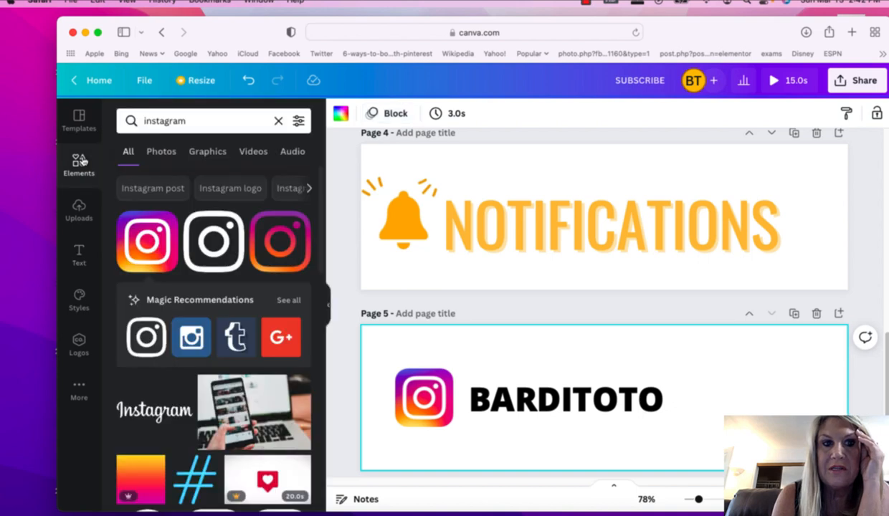
pyautogui.click(187, 120)
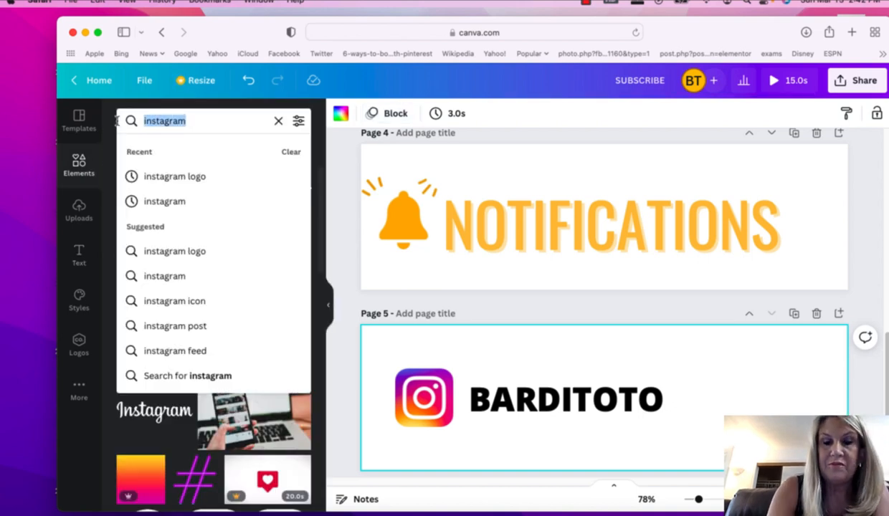
pyautogui.press('BackSpace')
pyautogui.write('turn ')
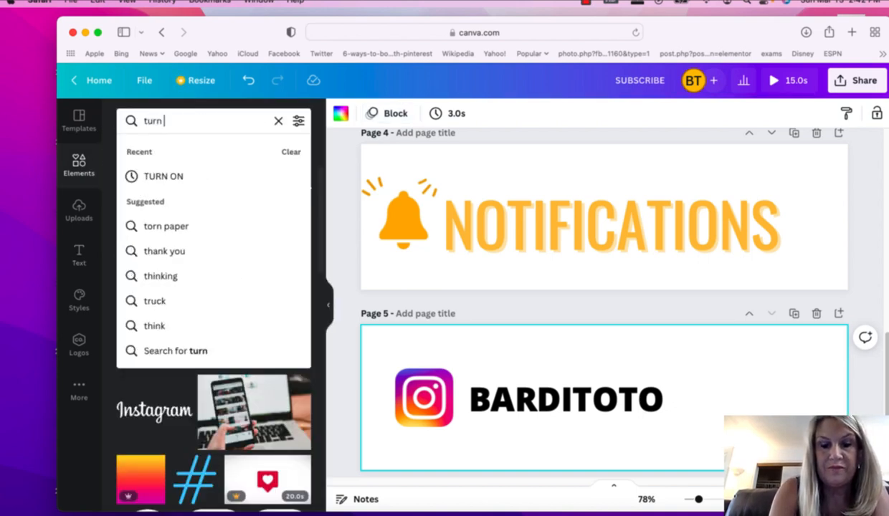
pyautogui.write('on')
pyautogui.press('Return')
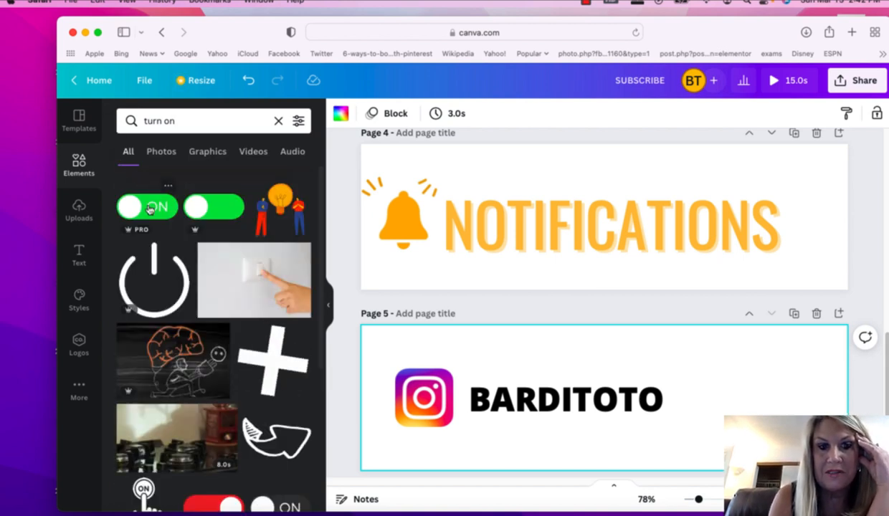
pyautogui.scroll(-5, 148, 209)
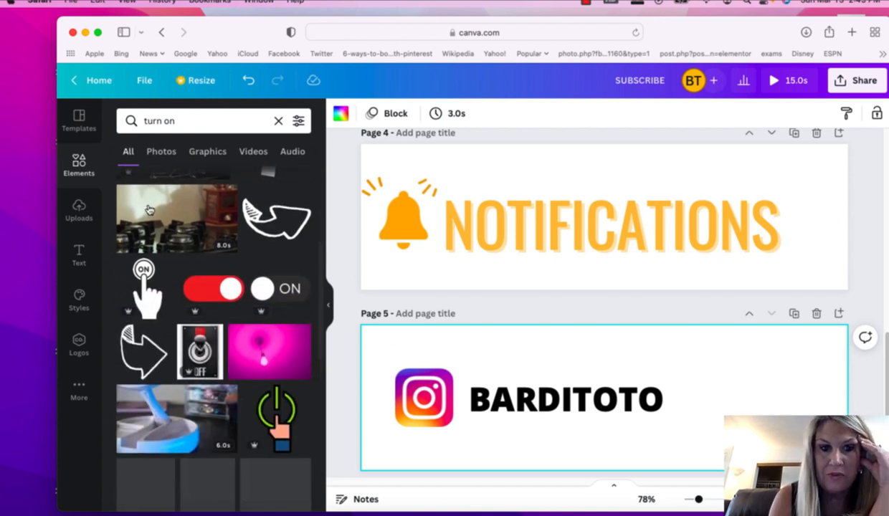
pyautogui.scroll(5, 148, 208)
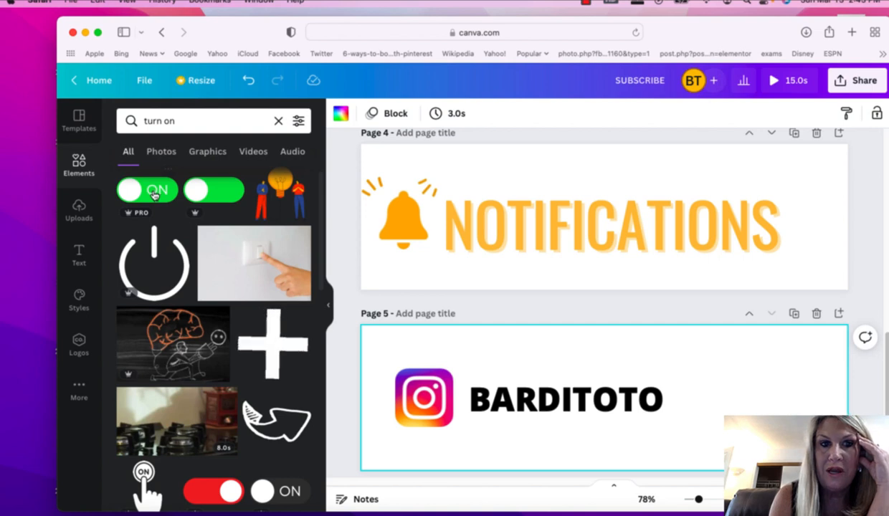
pyautogui.click(140, 192)
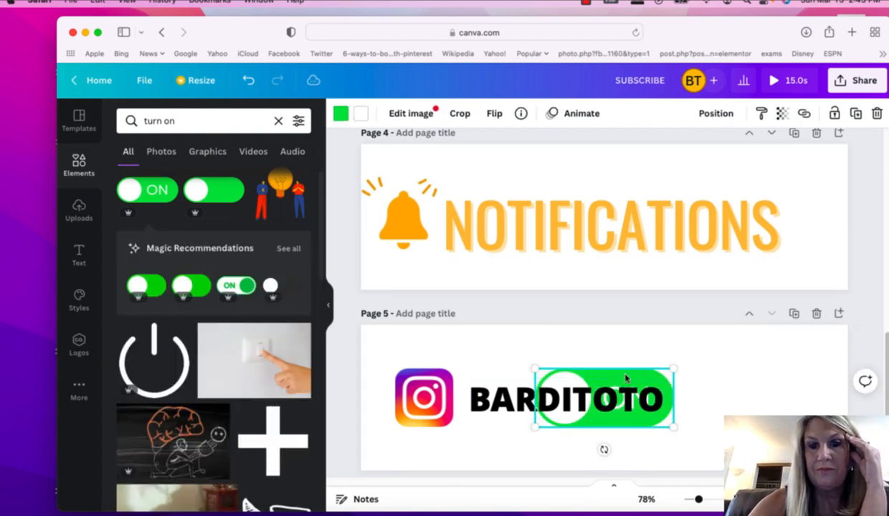
pyautogui.moveTo(626, 379); pyautogui.dragTo(548, 316)
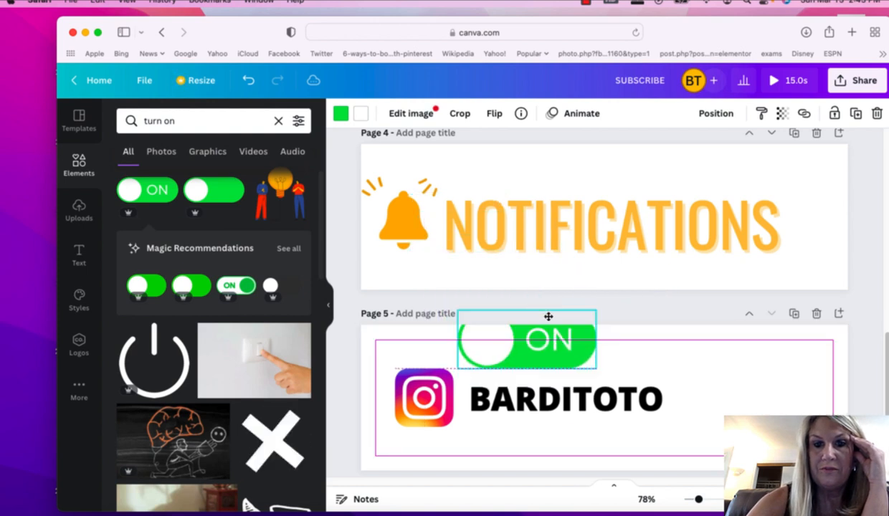
pyautogui.rightClick(558, 329)
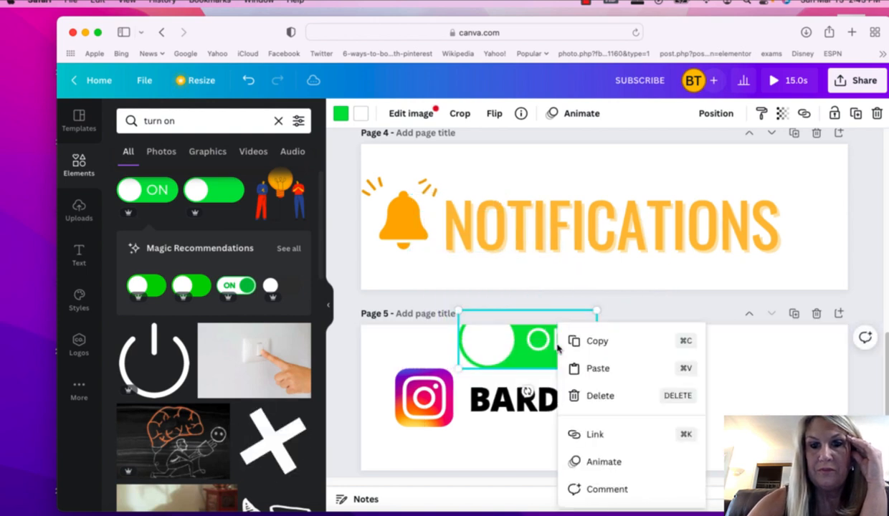
pyautogui.click(609, 397)
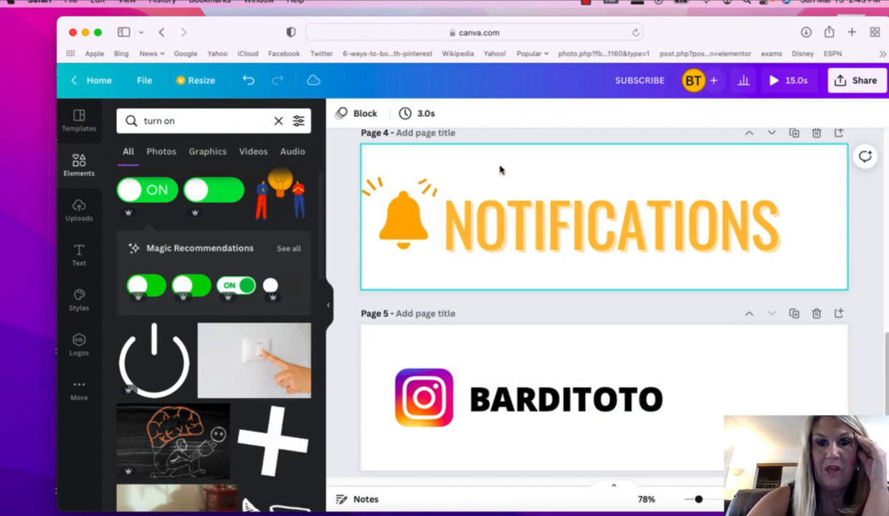
# Add the green ON toggle graphic to page 4, shrink it and place it above the start of the NOTIFICATIONS text.
pyautogui.click(543, 167)
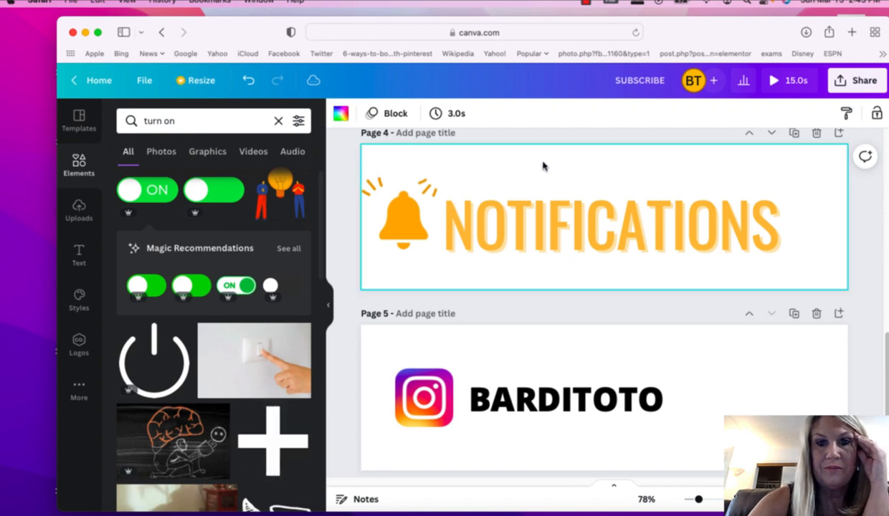
pyautogui.click(151, 190)
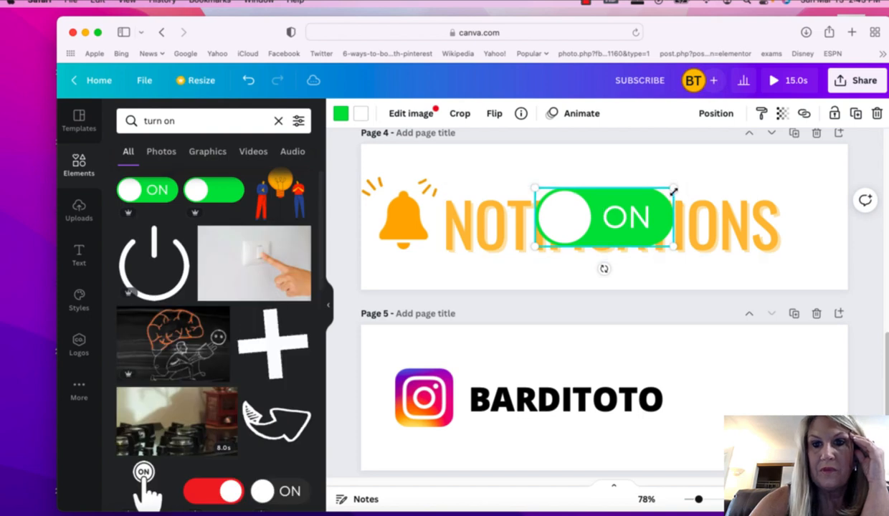
pyautogui.moveTo(676, 184); pyautogui.dragTo(494, 173)
pyautogui.click(584, 171)
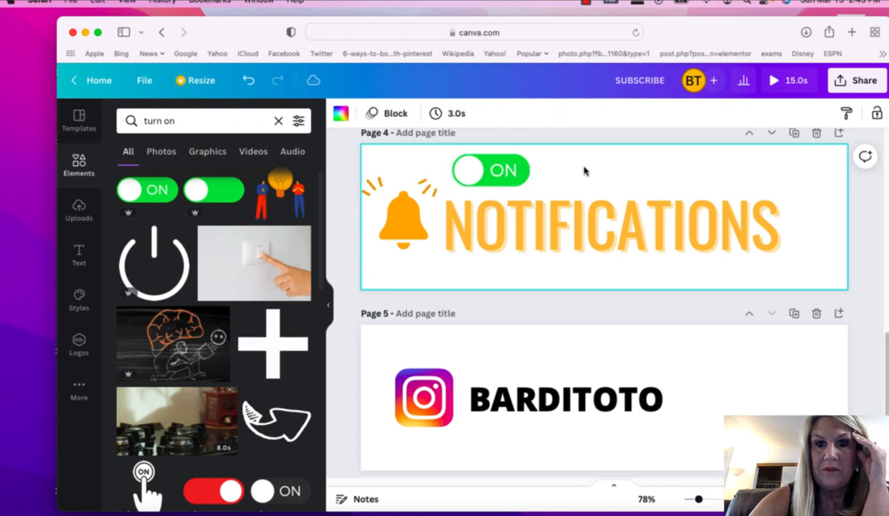
# Copy the ON toggle from page 4 to the same spot on page 3 and shrink the copy slightly.
pyautogui.rightClick(511, 172)
pyautogui.click(539, 191)
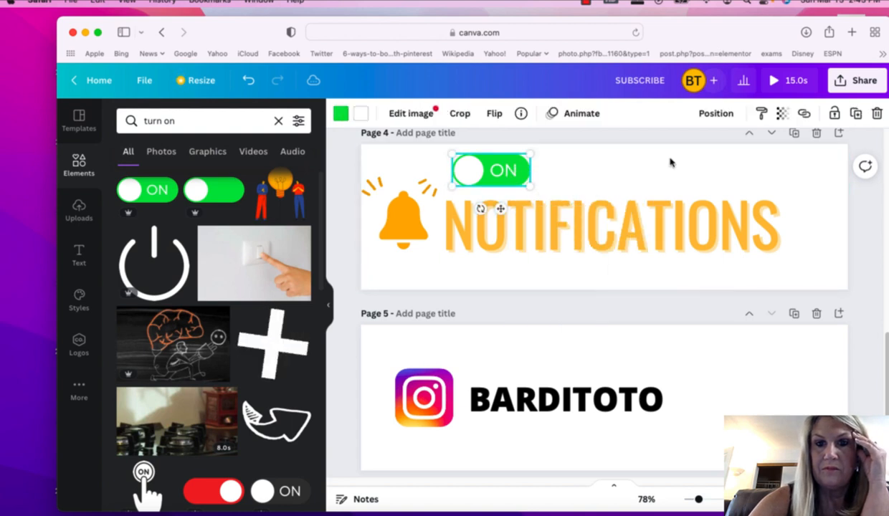
pyautogui.scroll(-2, 671, 163)
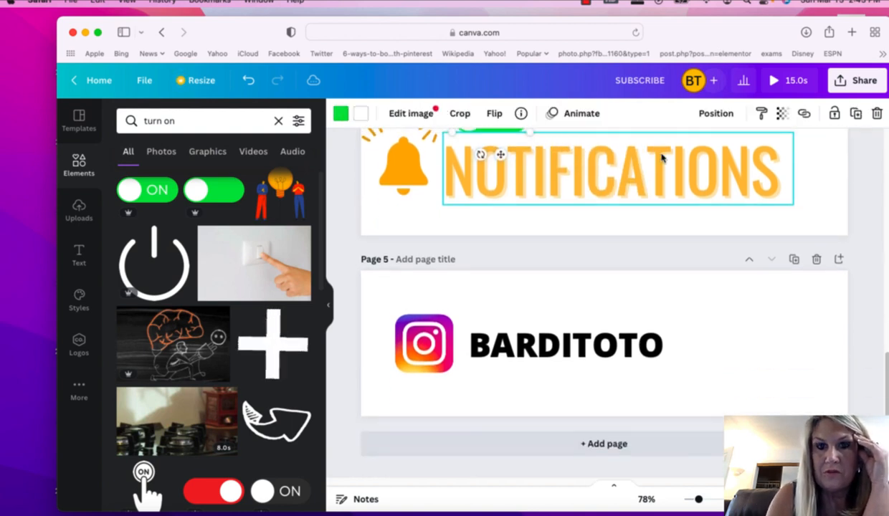
pyautogui.scroll(10, 660, 156)
pyautogui.scroll(-3, 662, 158)
pyautogui.scroll(-5, 661, 159)
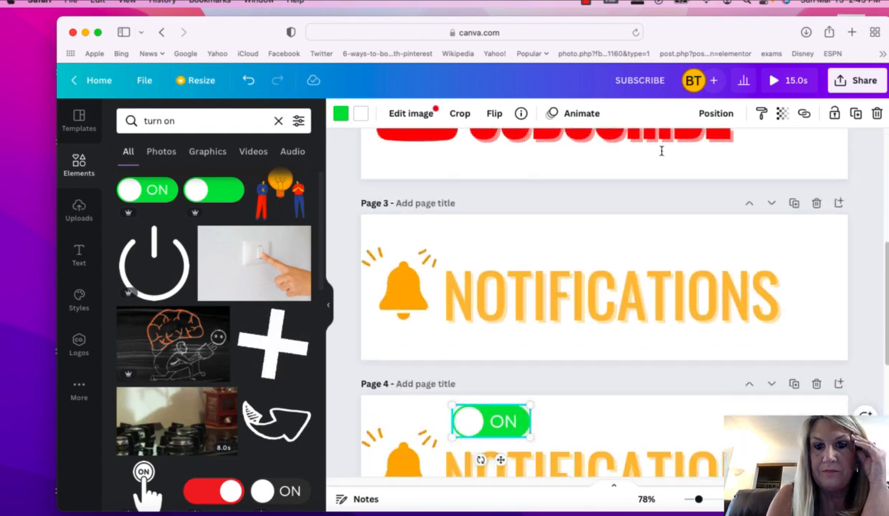
pyautogui.click(471, 195)
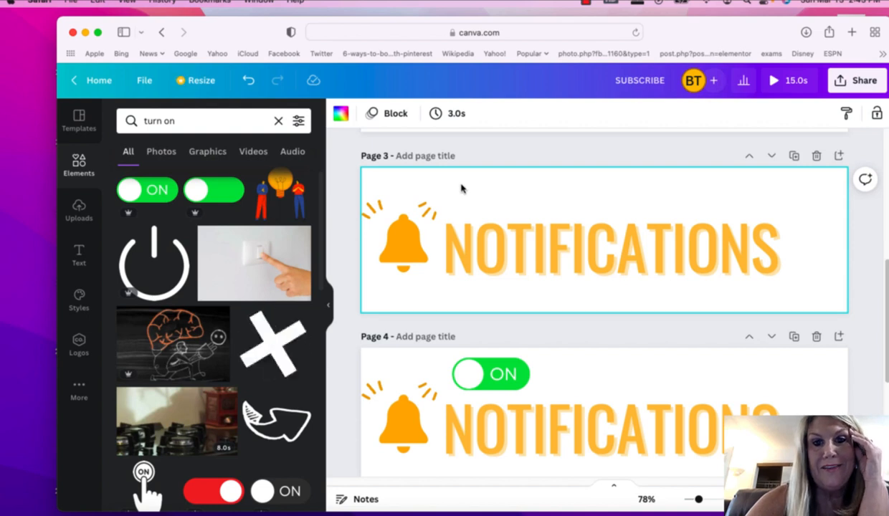
pyautogui.rightClick(461, 188)
pyautogui.click(493, 230)
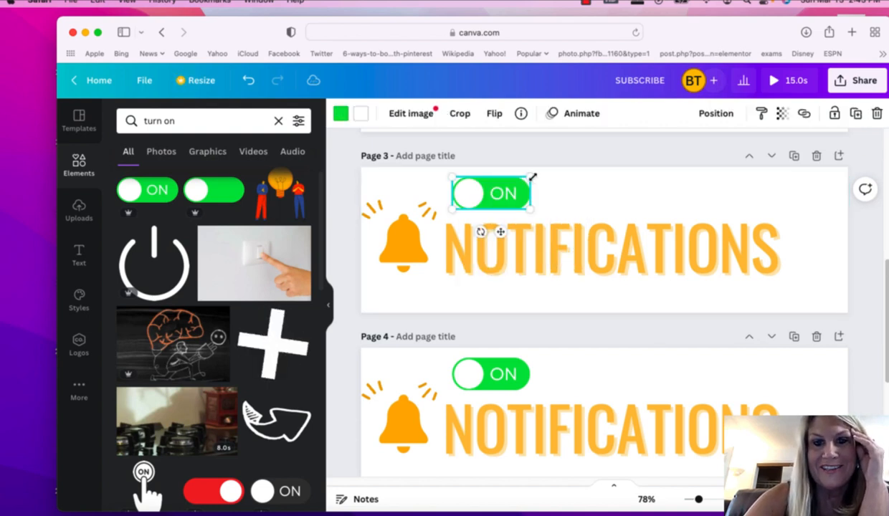
pyautogui.moveTo(532, 177); pyautogui.dragTo(505, 196)
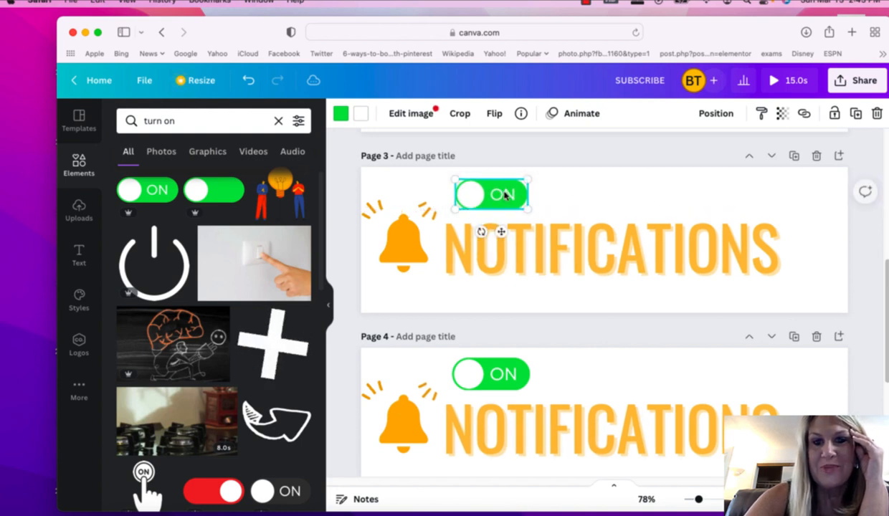
pyautogui.click(574, 192)
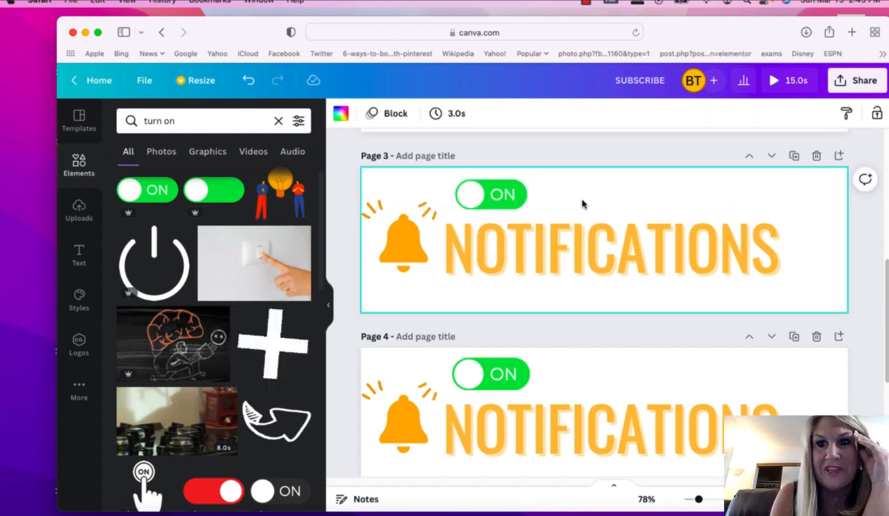
# Review the pages with the added toggles and apply page 4's 3.0 s timing to all five pages.
pyautogui.scroll(-7, 582, 204)
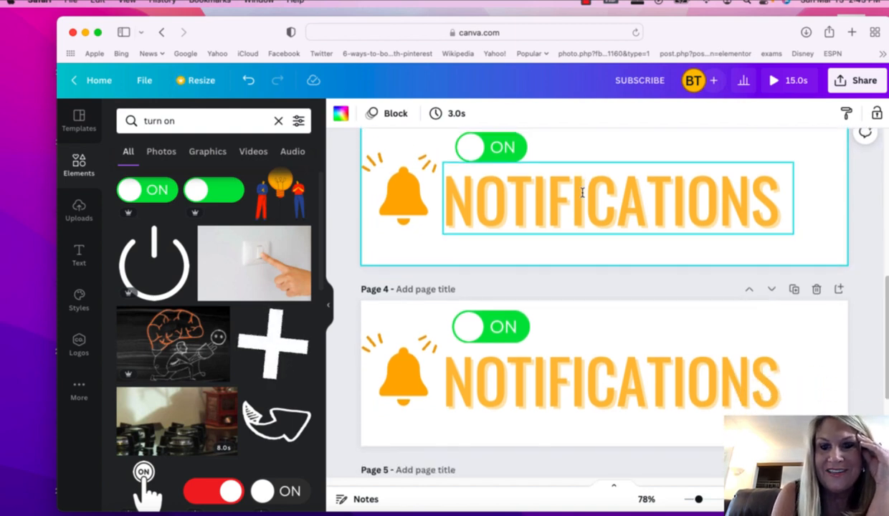
pyautogui.scroll(3, 582, 192)
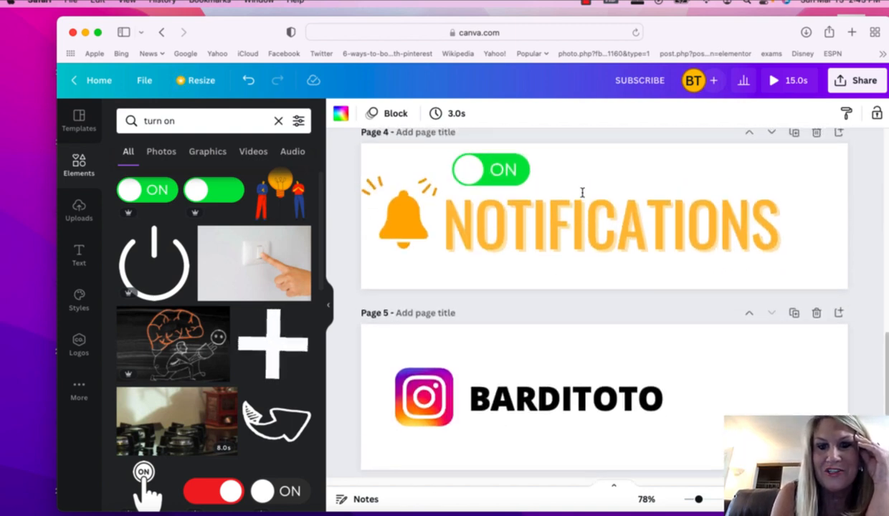
pyautogui.scroll(5, 582, 192)
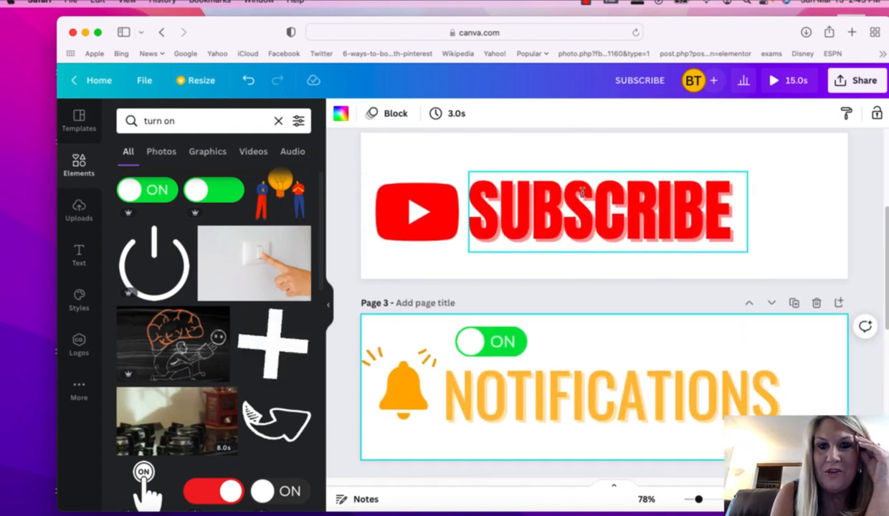
pyautogui.scroll(-5, 582, 194)
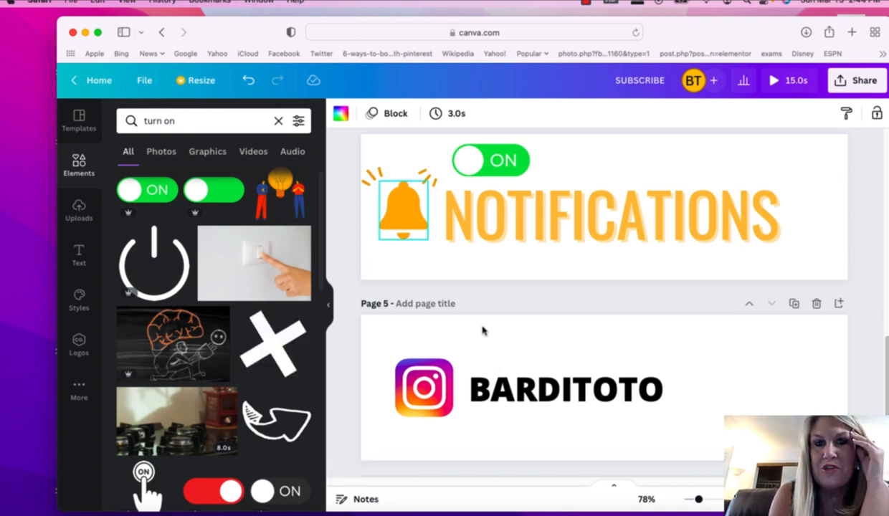
pyautogui.click(391, 114)
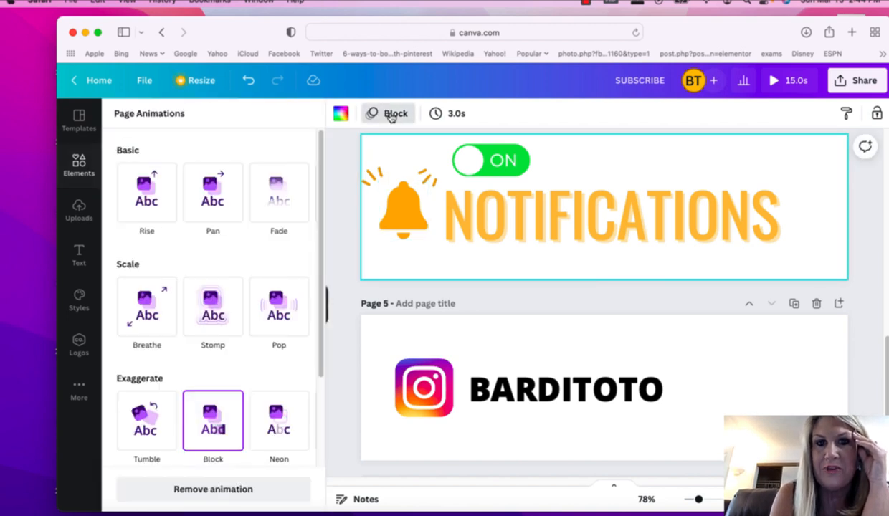
pyautogui.click(456, 114)
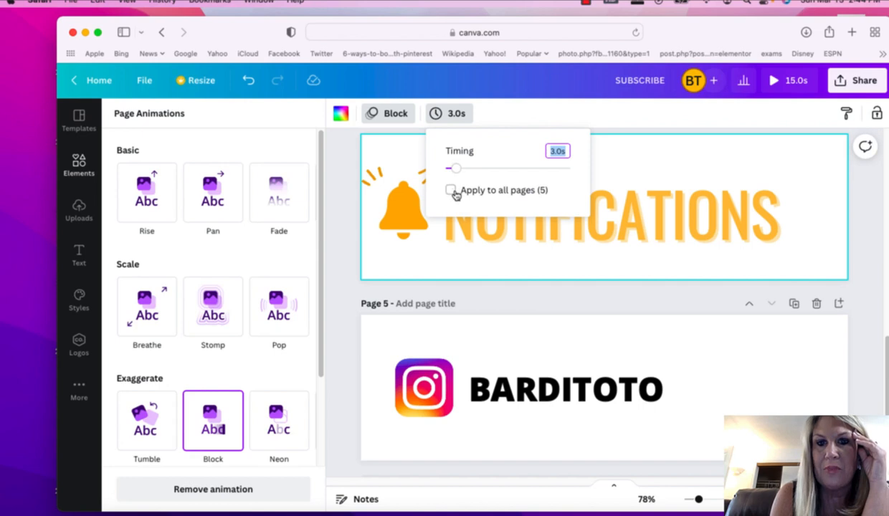
pyautogui.click(450, 192)
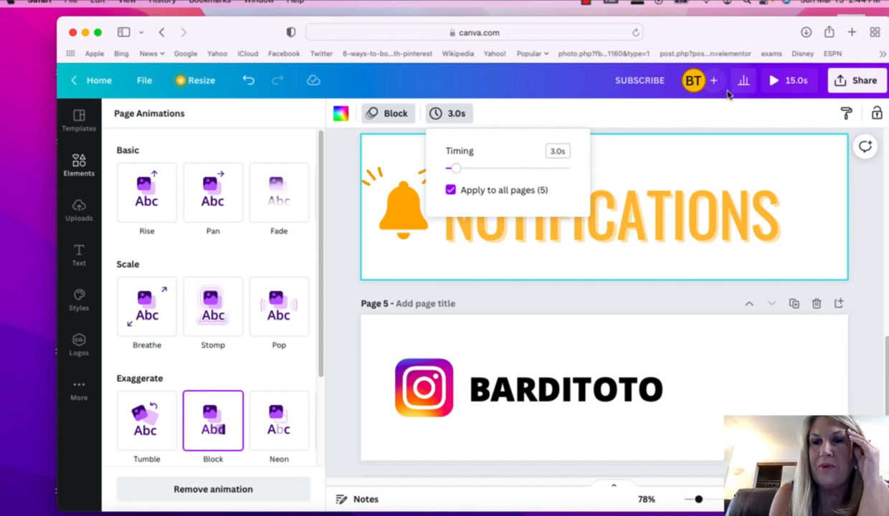
# Preview the animated design and download all five pages as an MP4 video.
pyautogui.click(771, 86)
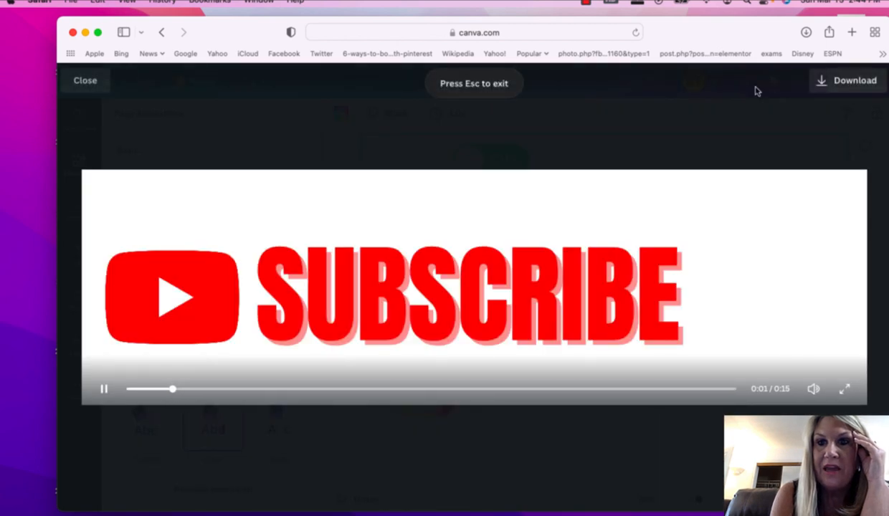
pyautogui.click(841, 84)
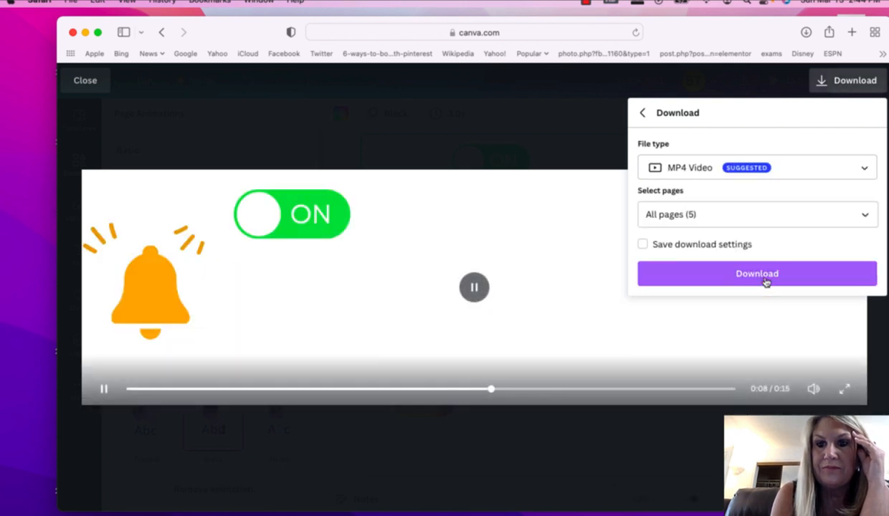
pyautogui.click(764, 279)
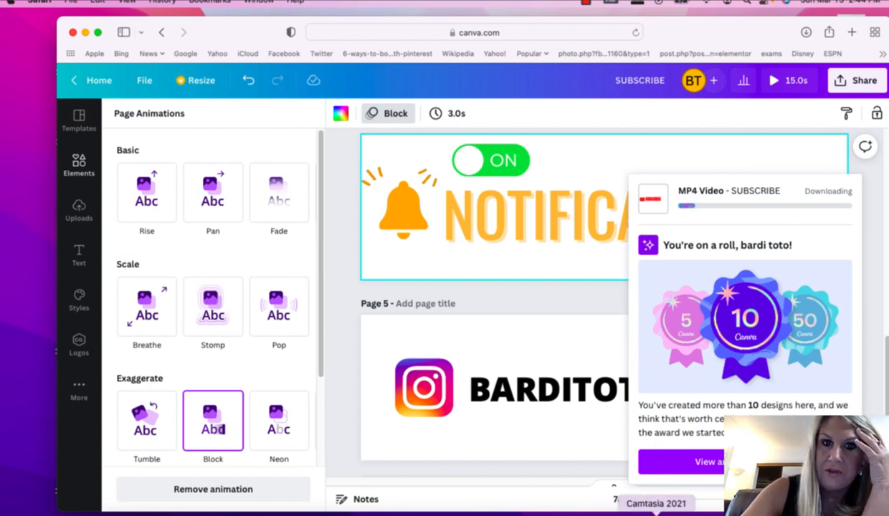
# Switch to Camtasia 2021 and close the SUBSCRIBE-4.mp4 player window.
pyautogui.click(656, 513)
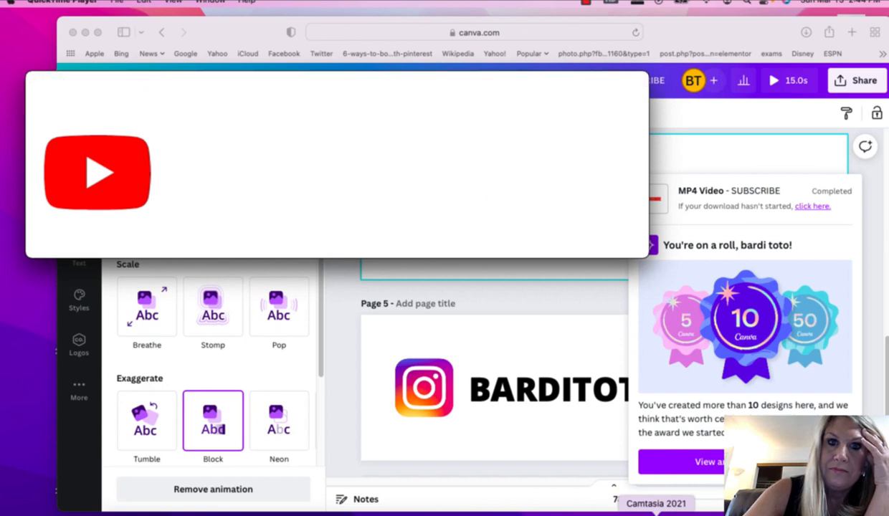
pyautogui.click(656, 514)
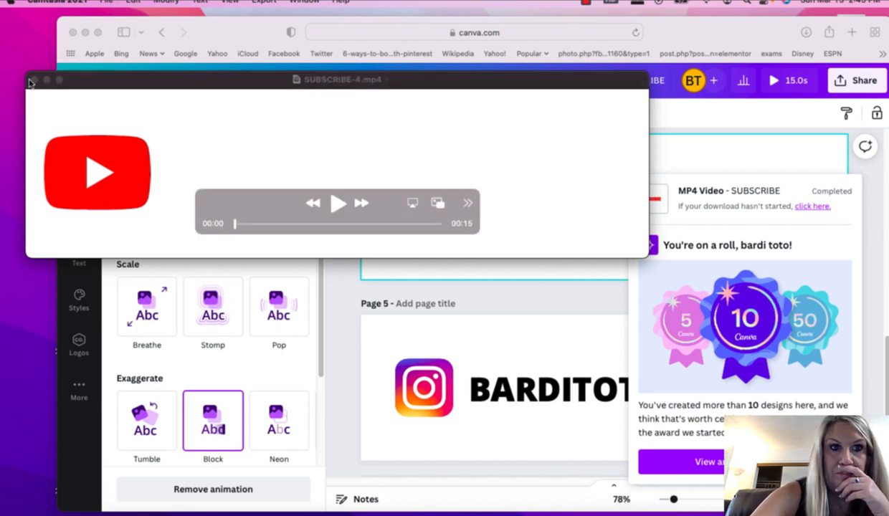
pyautogui.click(33, 80)
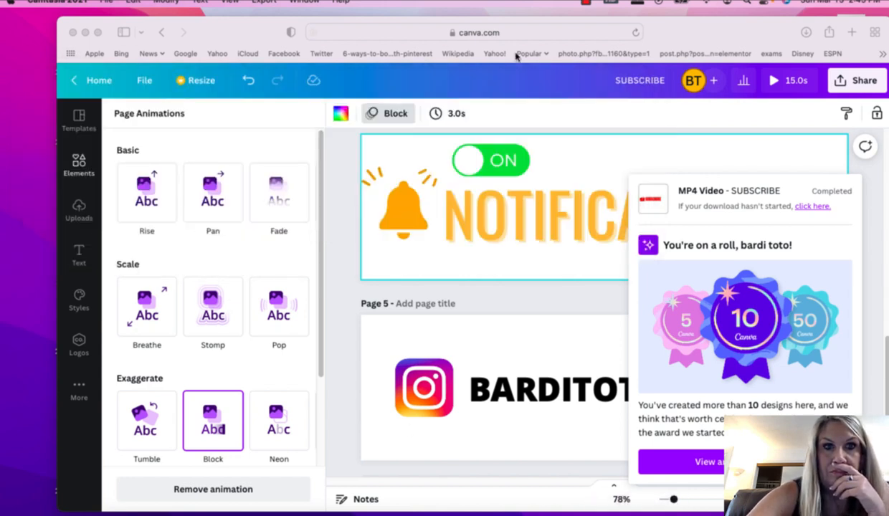
# Create a new, empty Camtasia project.
pyautogui.click(102, 3)
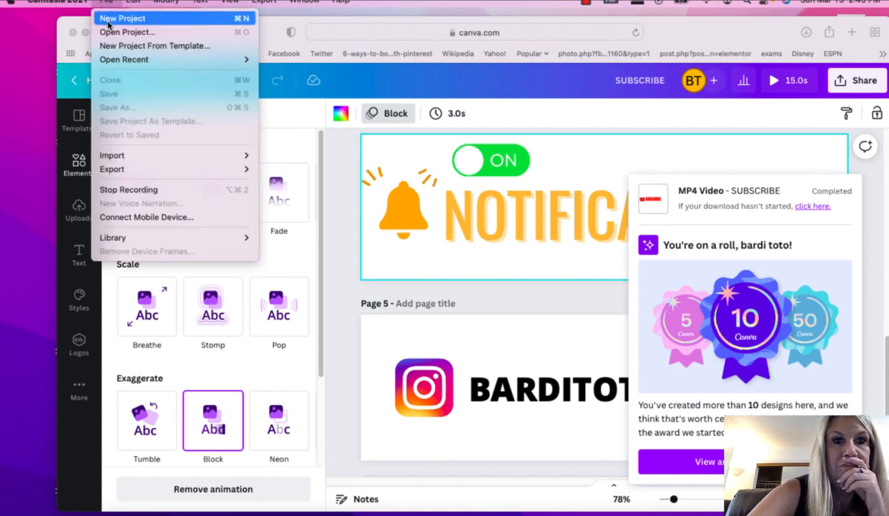
pyautogui.click(107, 24)
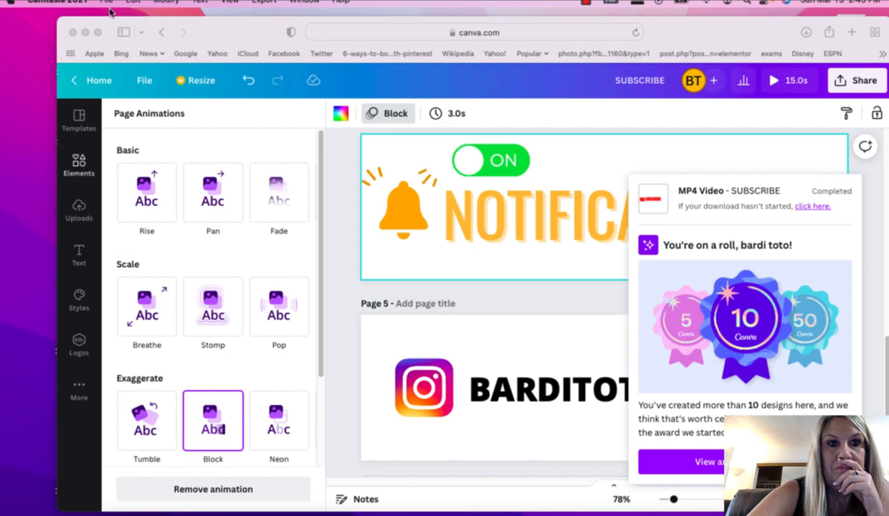
pyautogui.click(107, 4)
pyautogui.click(108, 24)
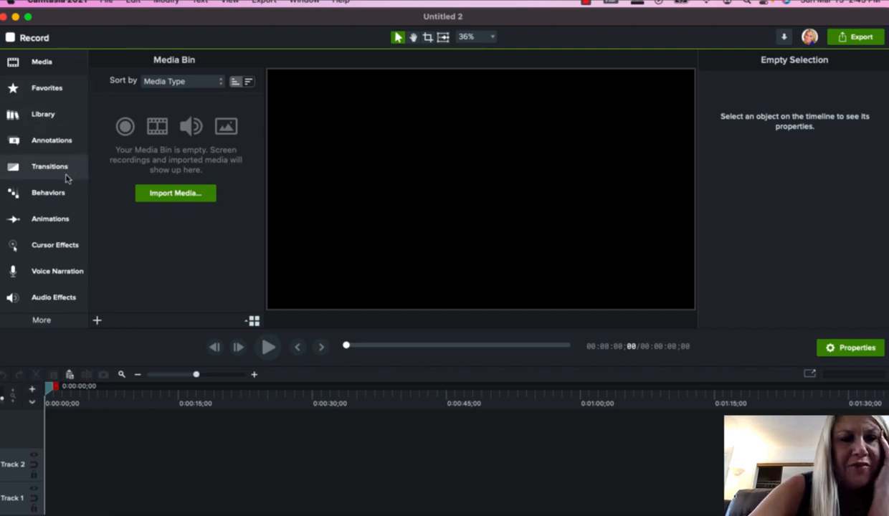
# Check the new project's media bin and the library for available media.
pyautogui.click(43, 63)
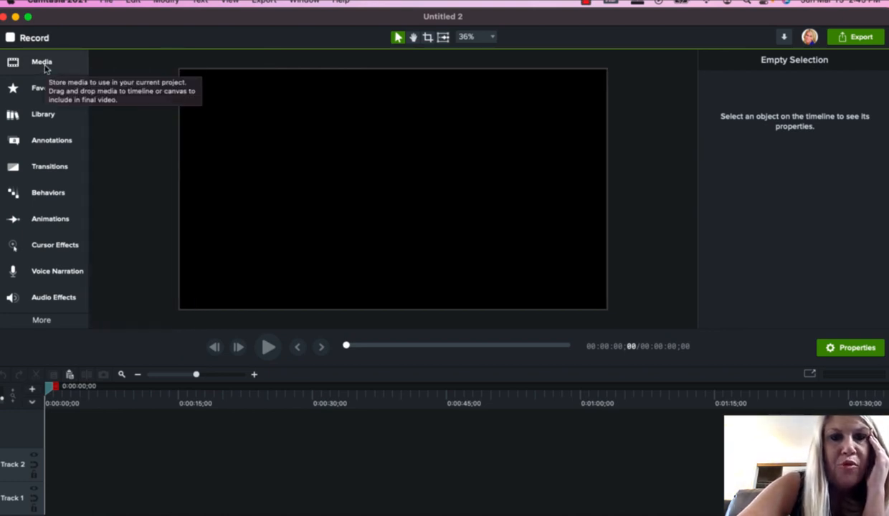
pyautogui.click(45, 66)
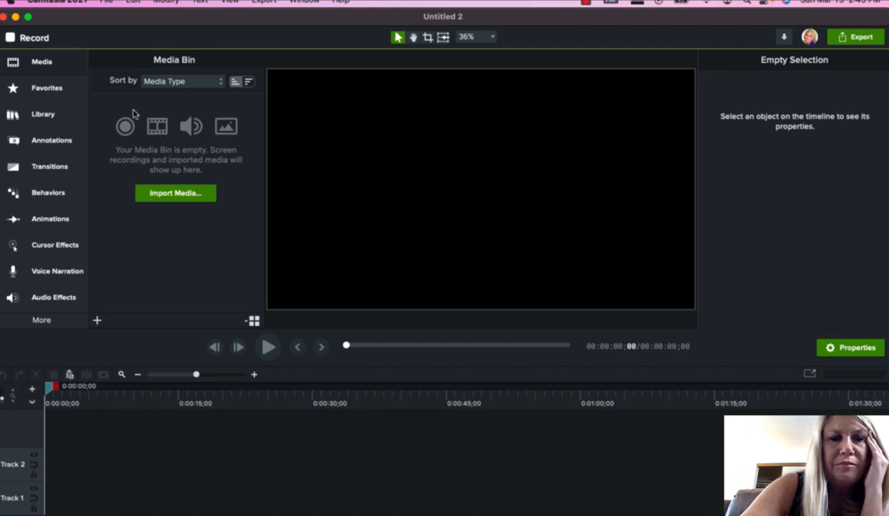
pyautogui.click(43, 116)
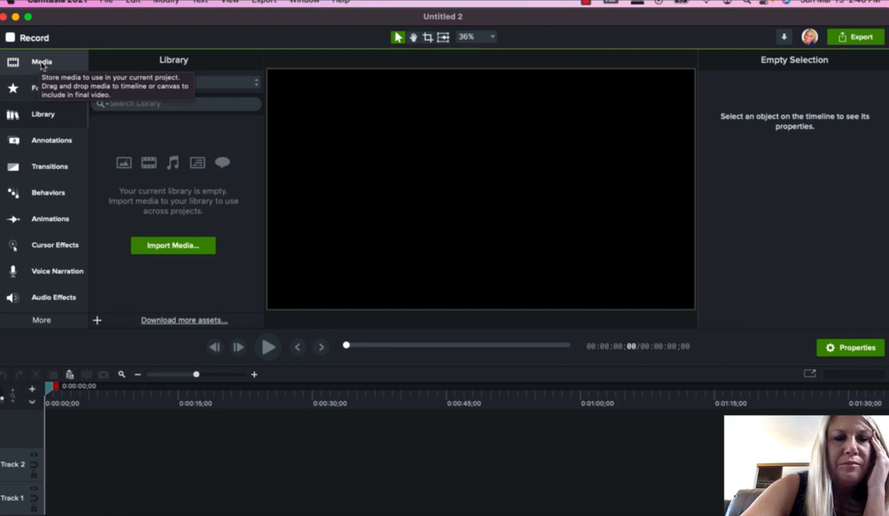
# Import the "welcome to the gratitude challenge" video from Downloads into the library and place it at the start of Track 2.
pyautogui.click(172, 246)
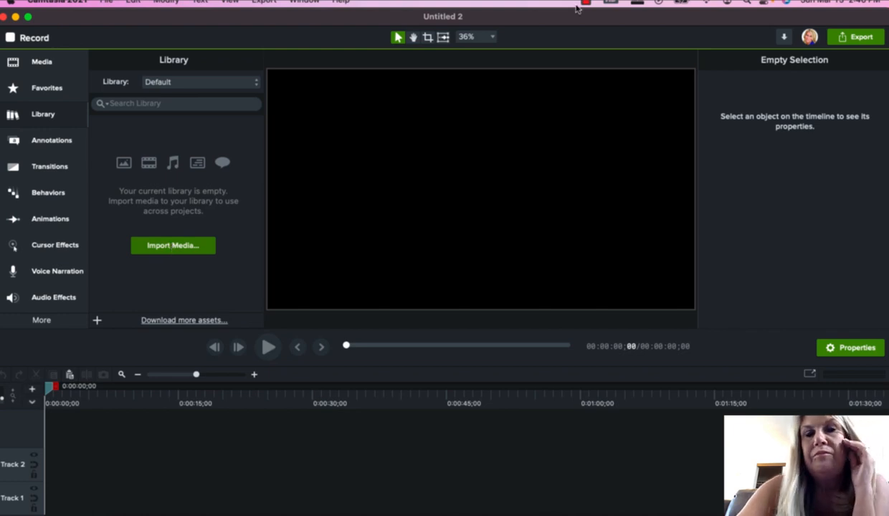
pyautogui.click(579, 6)
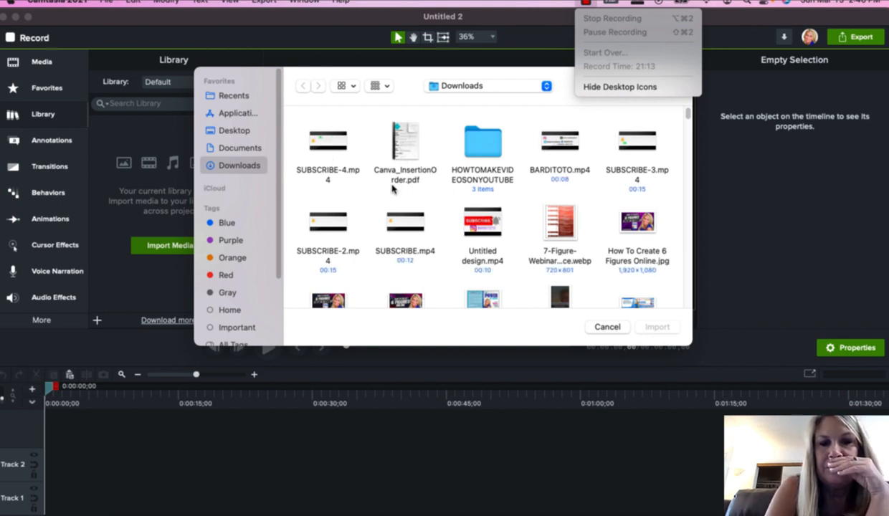
pyautogui.click(688, 117)
pyautogui.moveTo(687, 117); pyautogui.dragTo(688, 140)
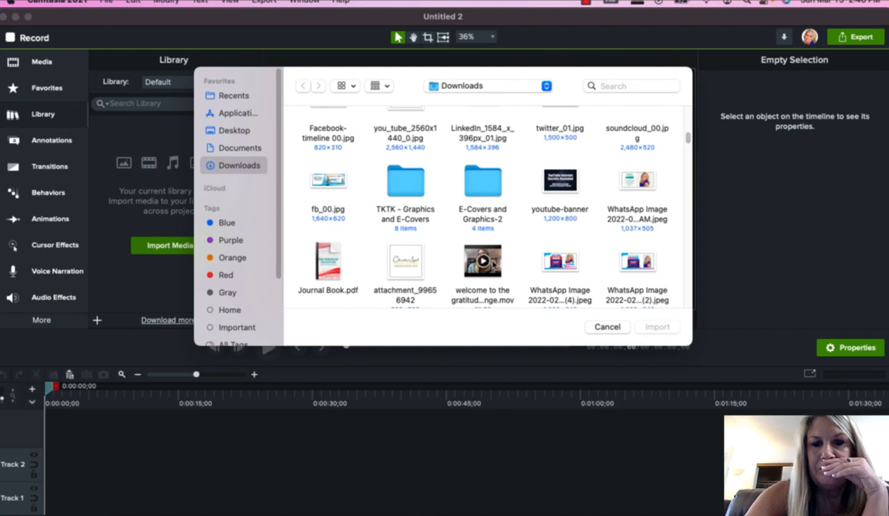
pyautogui.click(480, 261)
pyautogui.click(656, 327)
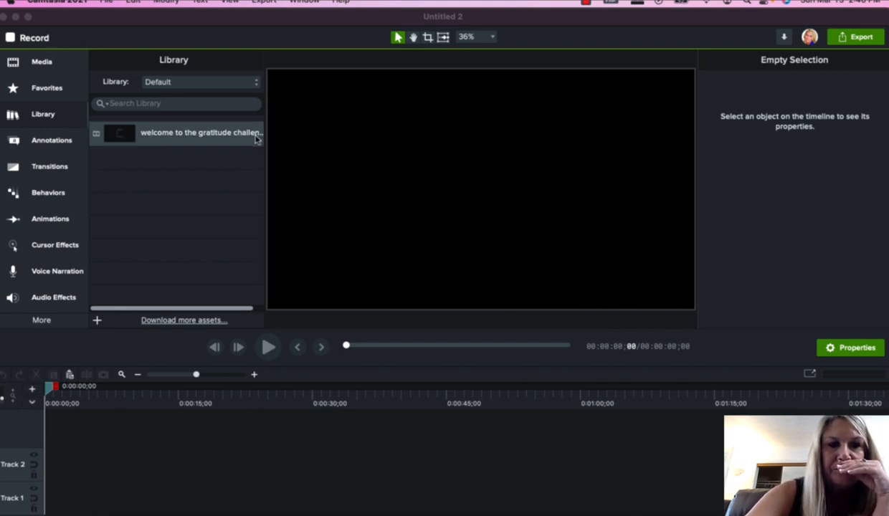
pyautogui.moveTo(223, 134); pyautogui.dragTo(143, 460)
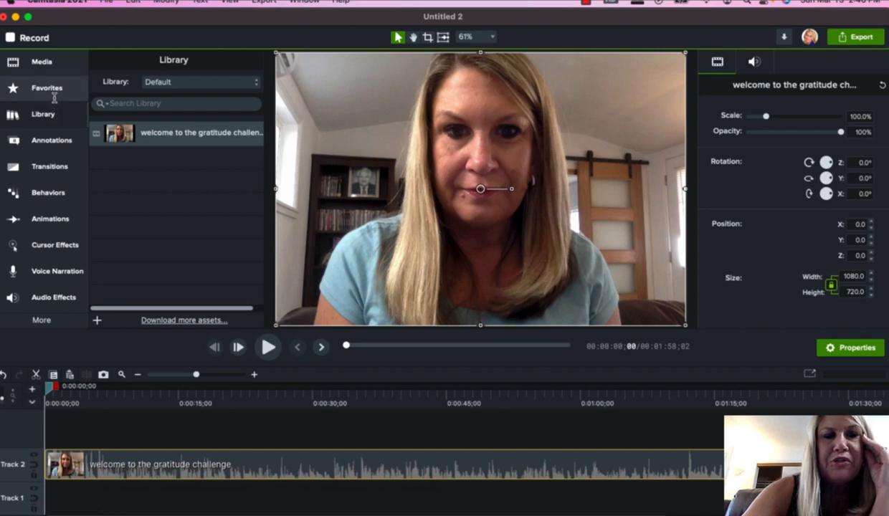
# Import SUBSCRIBE-4.mp4 from Downloads into the media bin and place it on Track 3 at about 14 seconds.
pyautogui.click(43, 62)
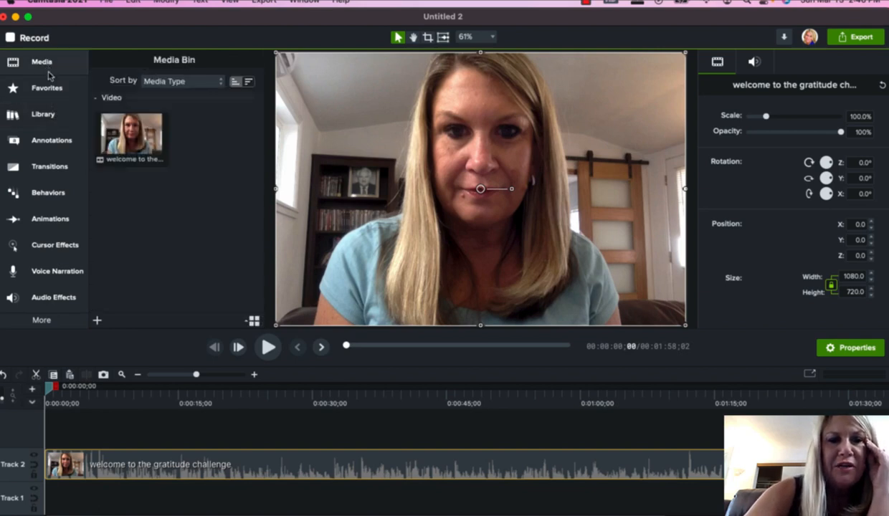
pyautogui.click(47, 68)
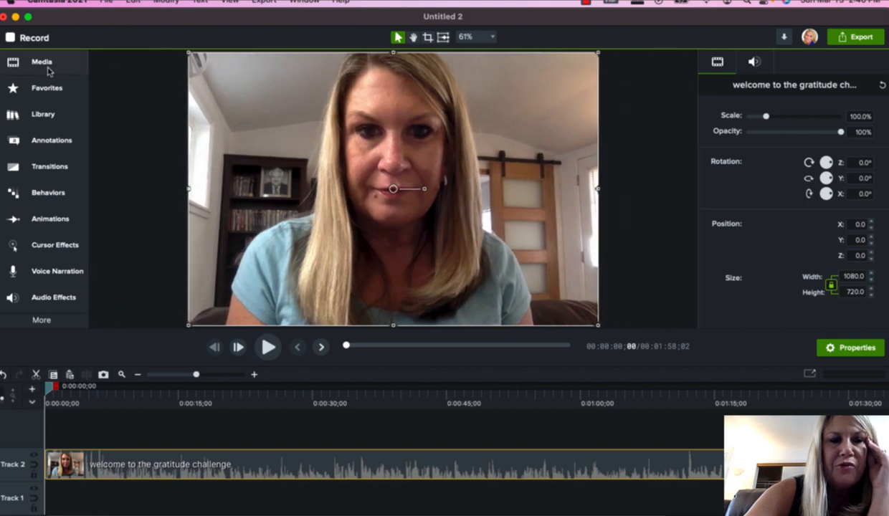
pyautogui.click(47, 68)
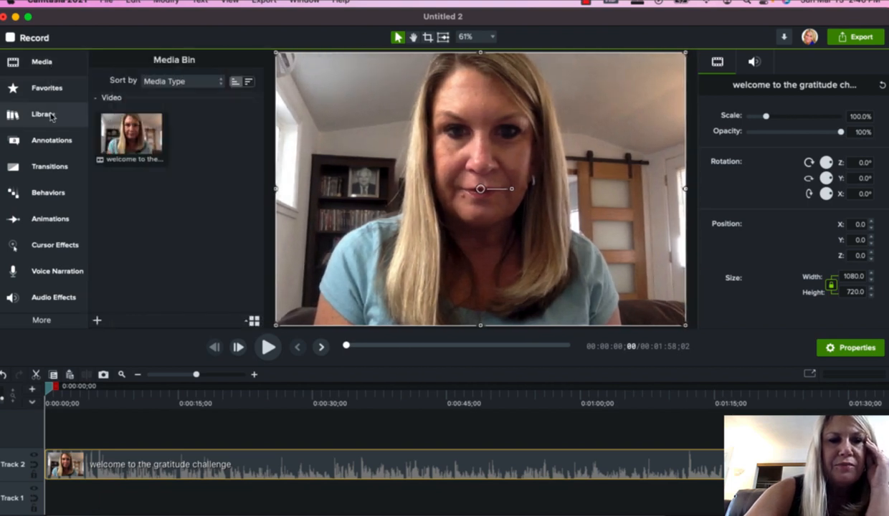
pyautogui.click(108, 2)
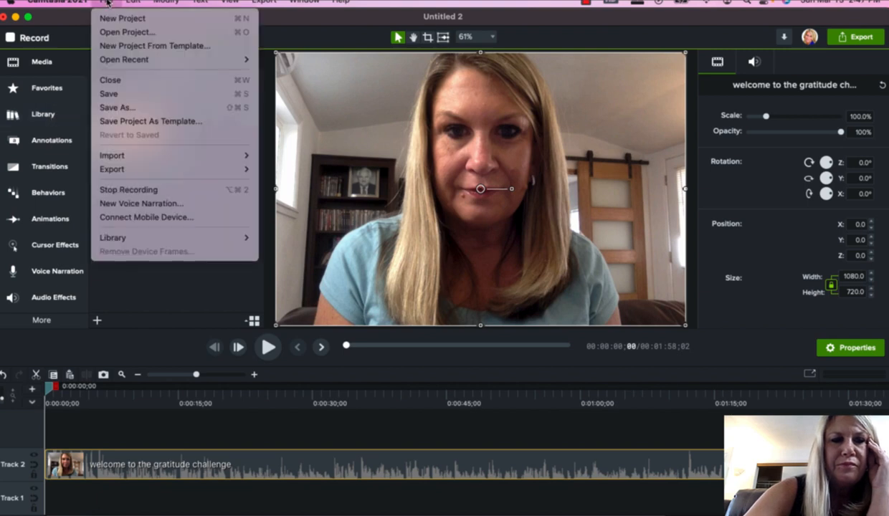
pyautogui.moveTo(120, 157)
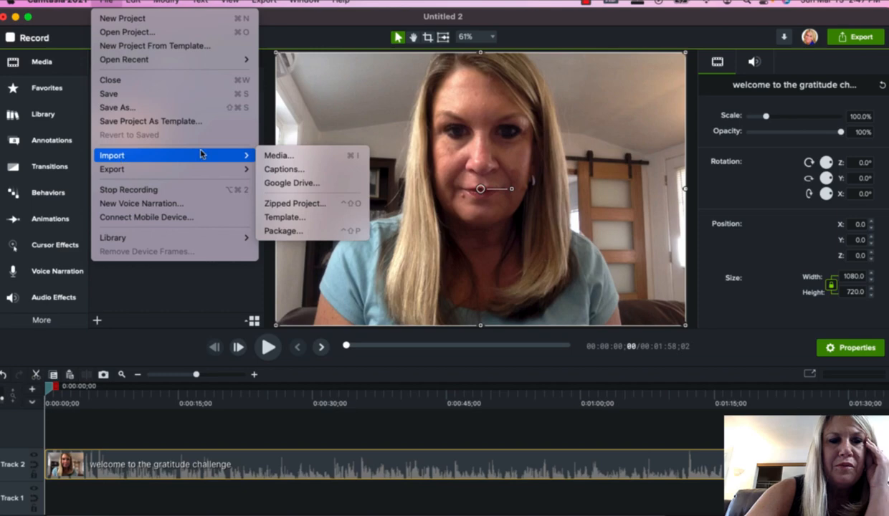
pyautogui.click(280, 155)
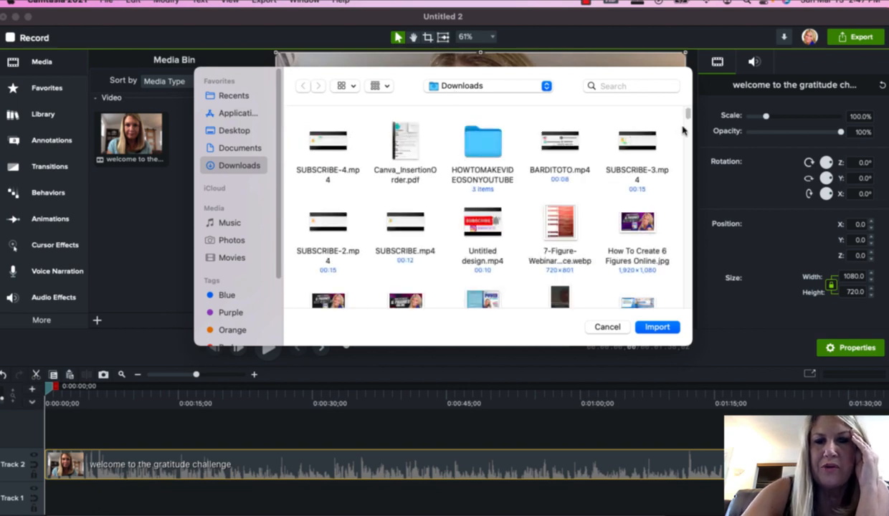
pyautogui.rightClick(340, 119)
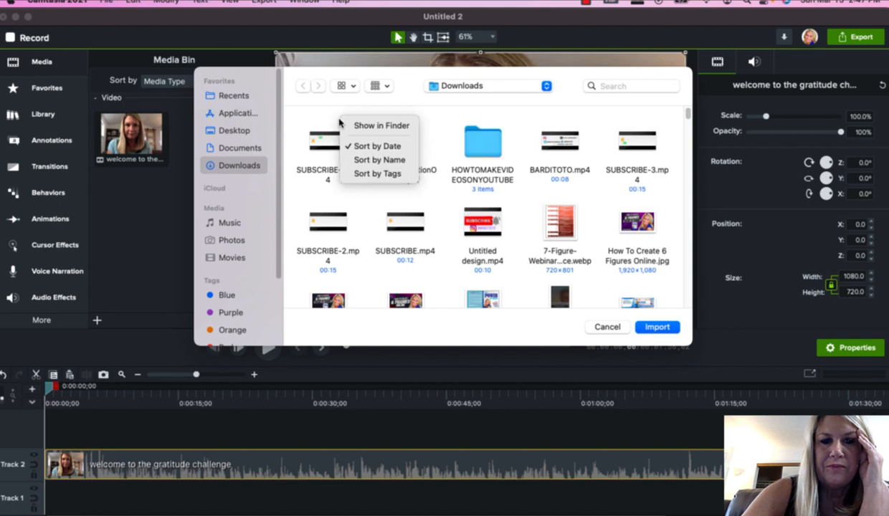
pyautogui.click(369, 146)
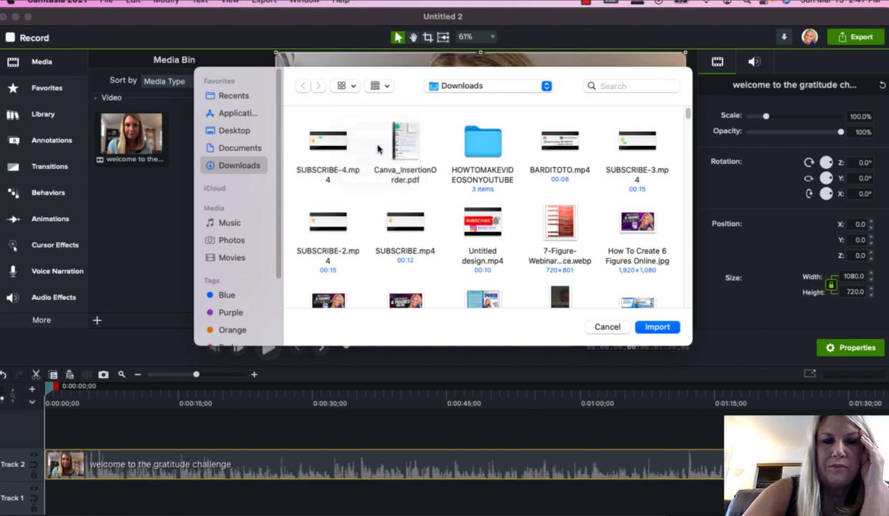
pyautogui.click(337, 144)
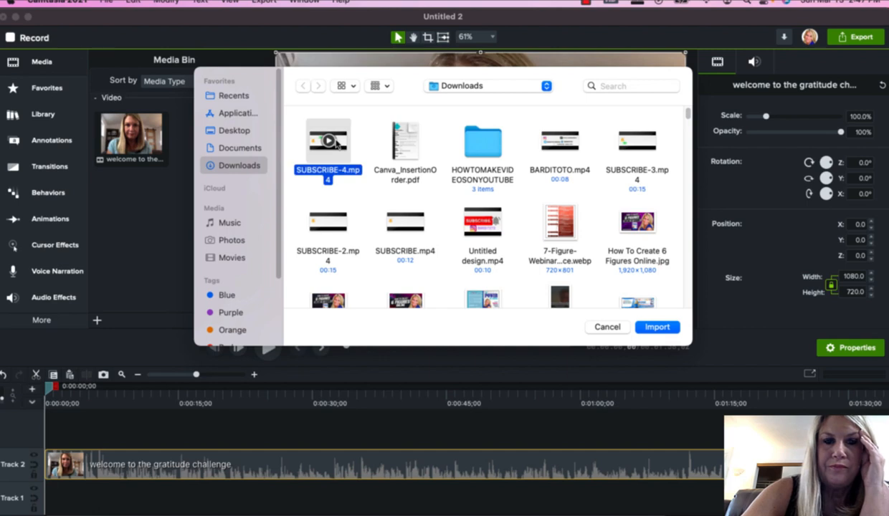
pyautogui.click(665, 331)
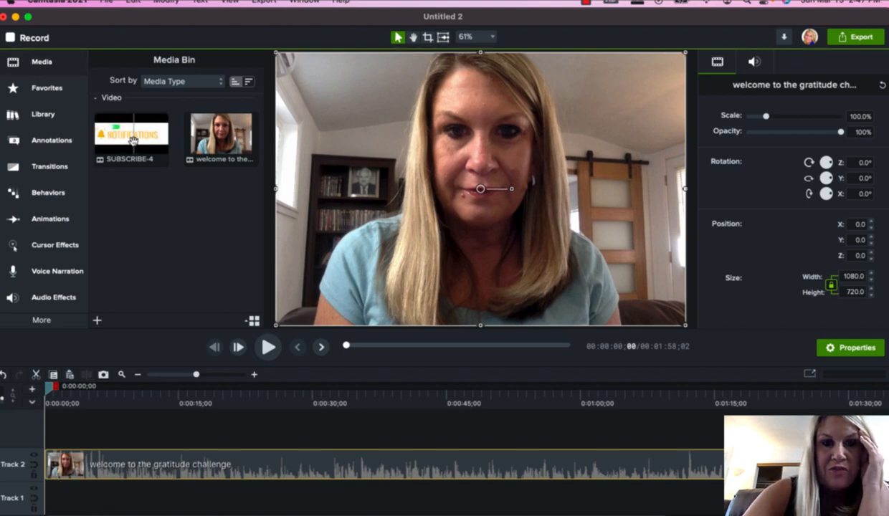
pyautogui.moveTo(133, 140); pyautogui.dragTo(170, 426)
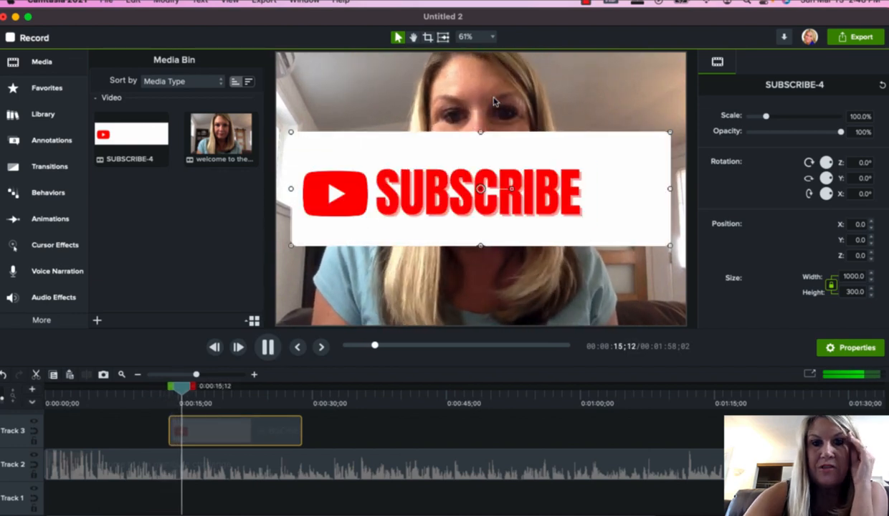
# Scale the SUBSCRIBE-4 overlay to about 35%, position it near the video frame's lower-right corner, and preview the playback.
pyautogui.moveTo(479, 187); pyautogui.dragTo(490, 238)
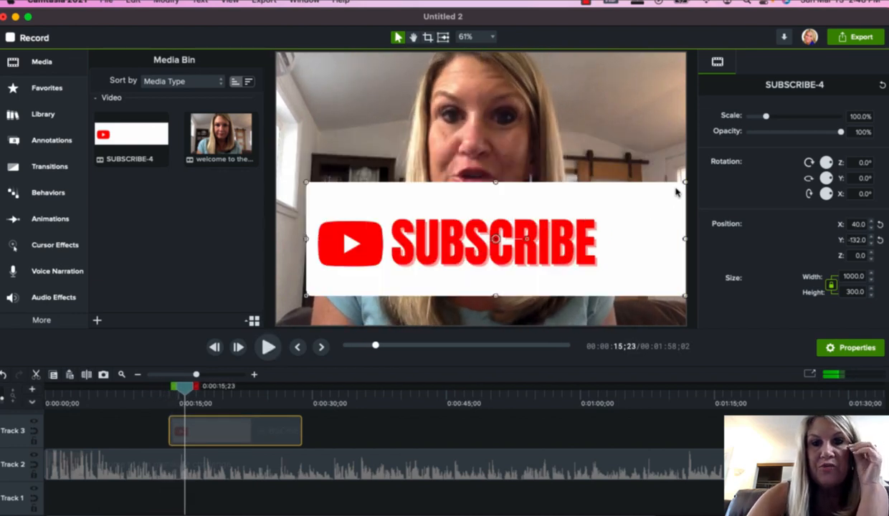
pyautogui.moveTo(538, 210); pyautogui.dragTo(526, 236)
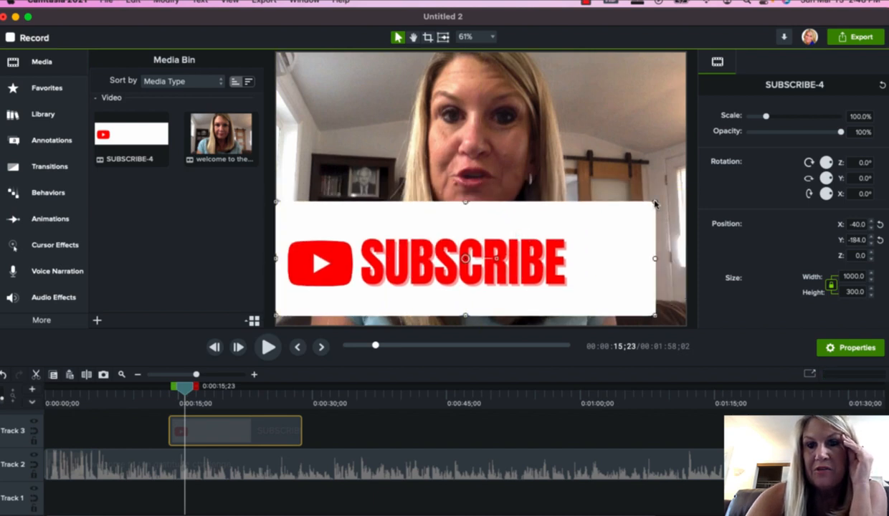
pyautogui.moveTo(654, 204); pyautogui.dragTo(398, 296)
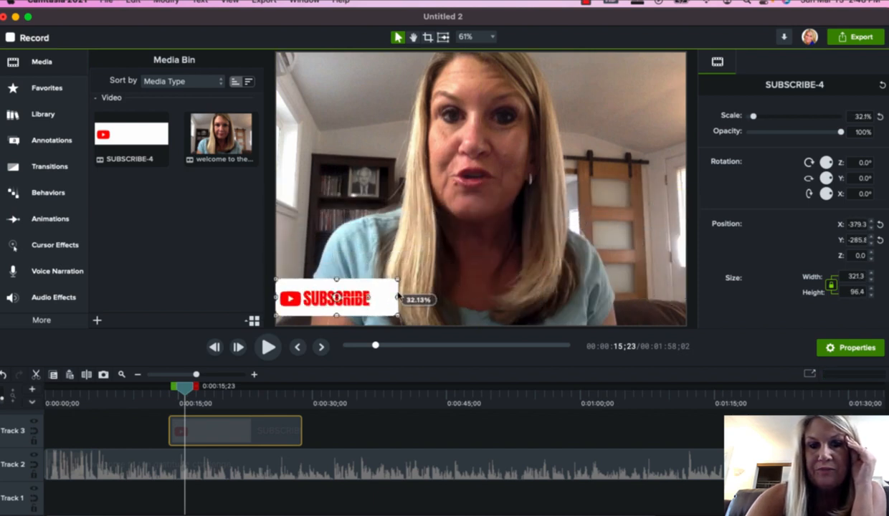
pyautogui.moveTo(331, 290); pyautogui.dragTo(616, 269)
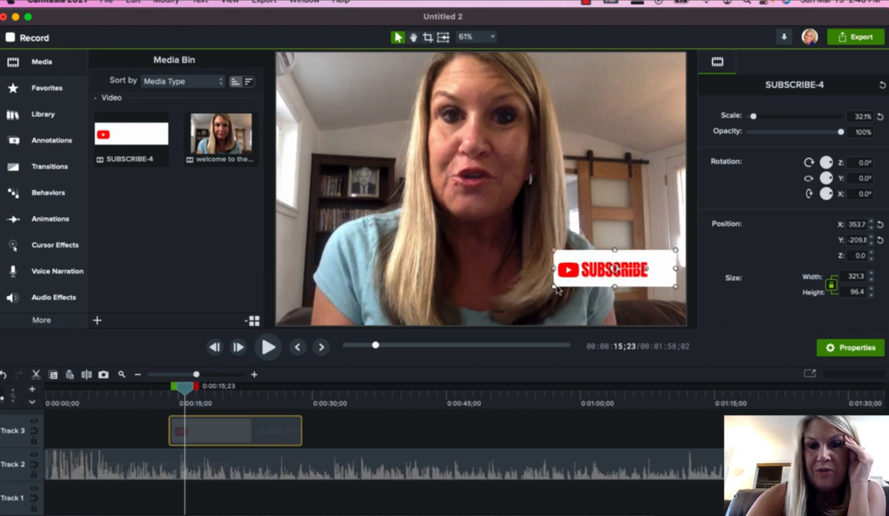
pyautogui.moveTo(554, 288); pyautogui.dragTo(542, 290)
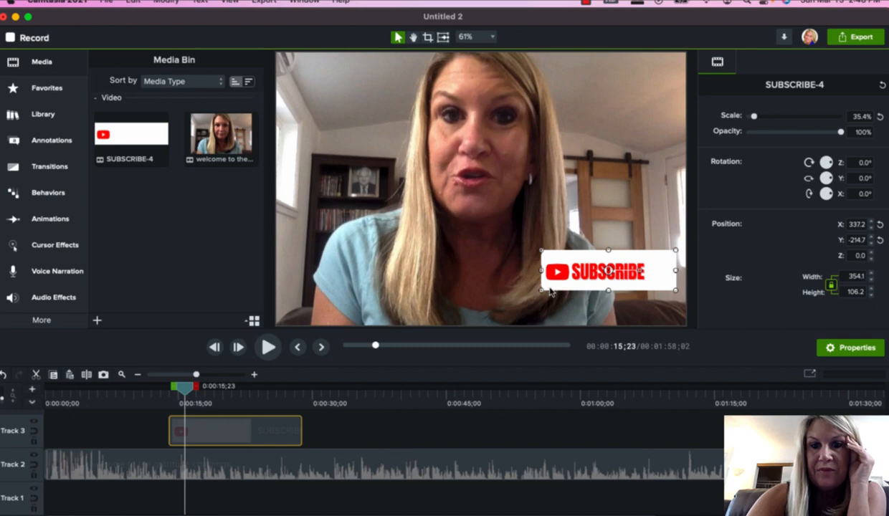
pyautogui.click(609, 228)
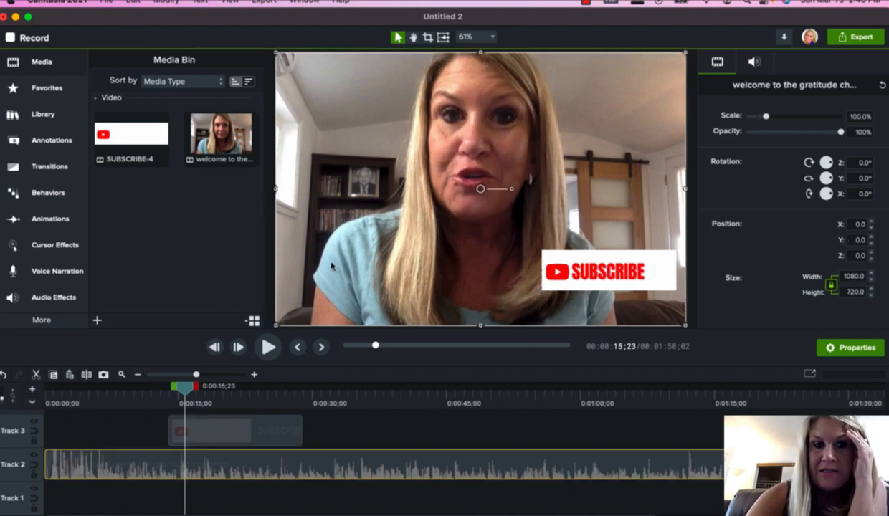
pyautogui.click(269, 347)
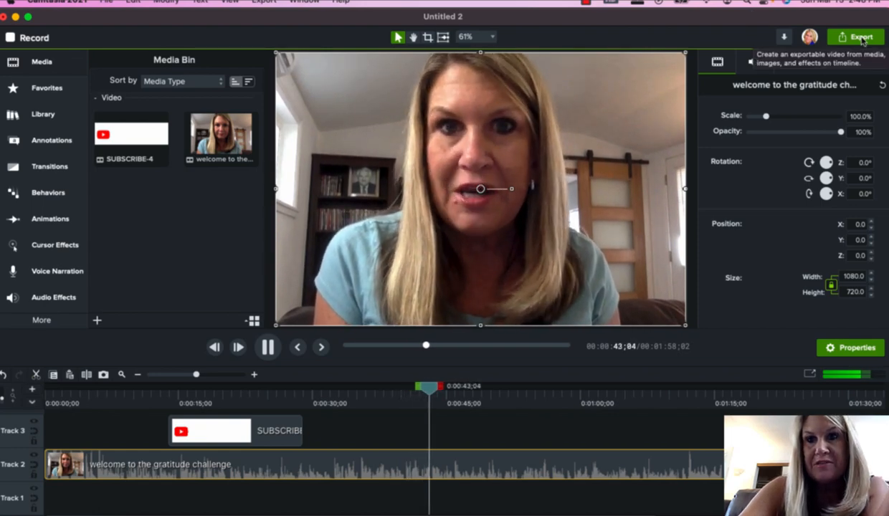
# Export the project as a local MP4 file named Canvaa.mp4 in Downloads.
pyautogui.click(860, 37)
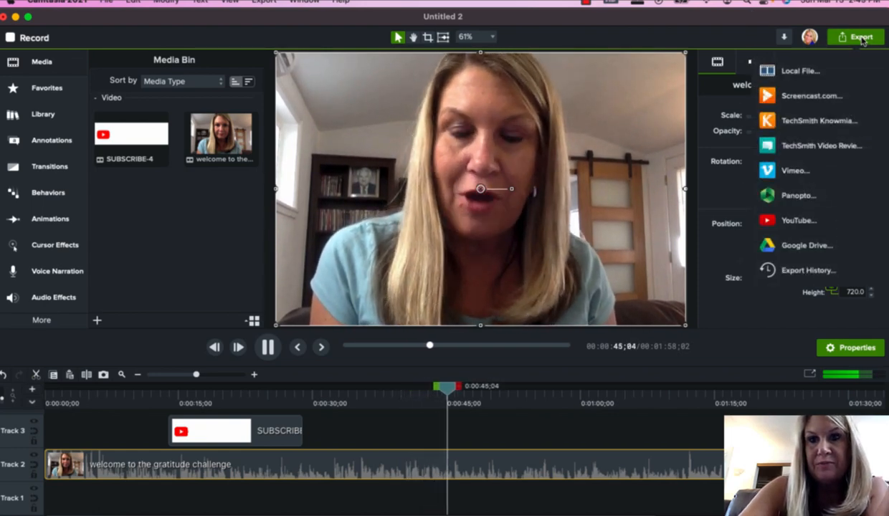
pyautogui.click(810, 72)
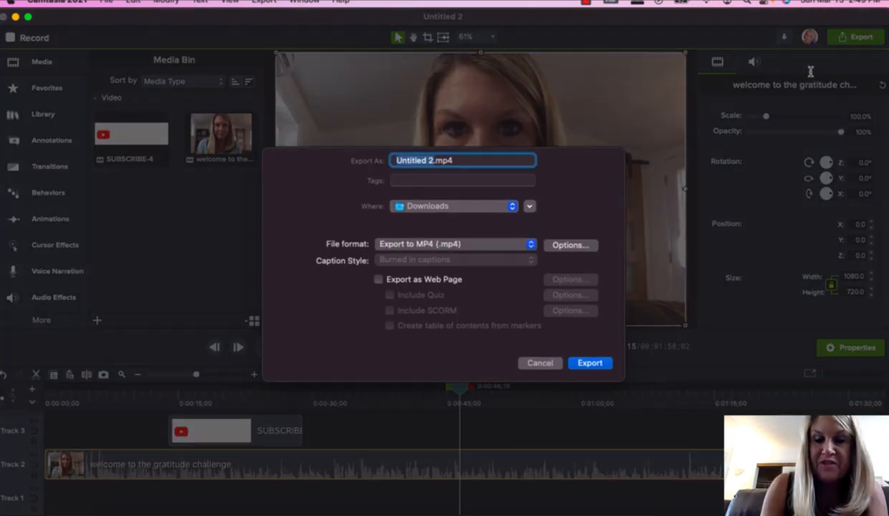
pyautogui.press('BackSpace')
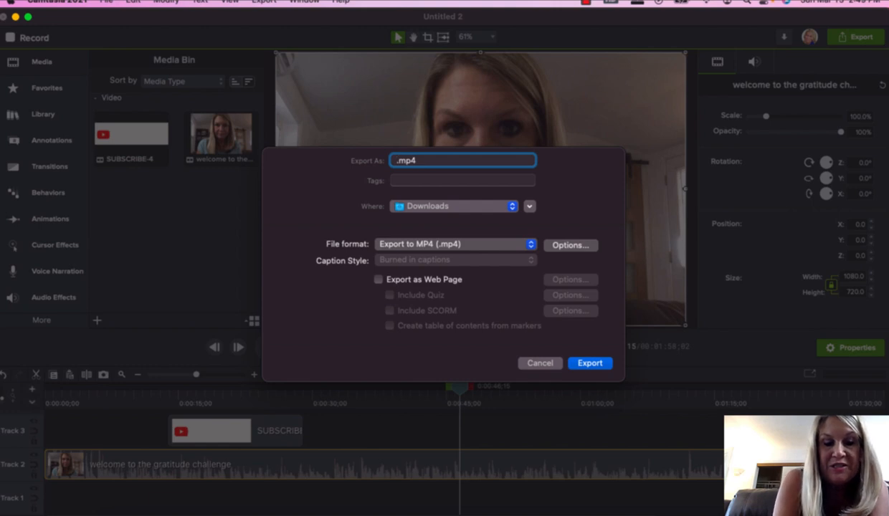
pyautogui.write('Canvaa')
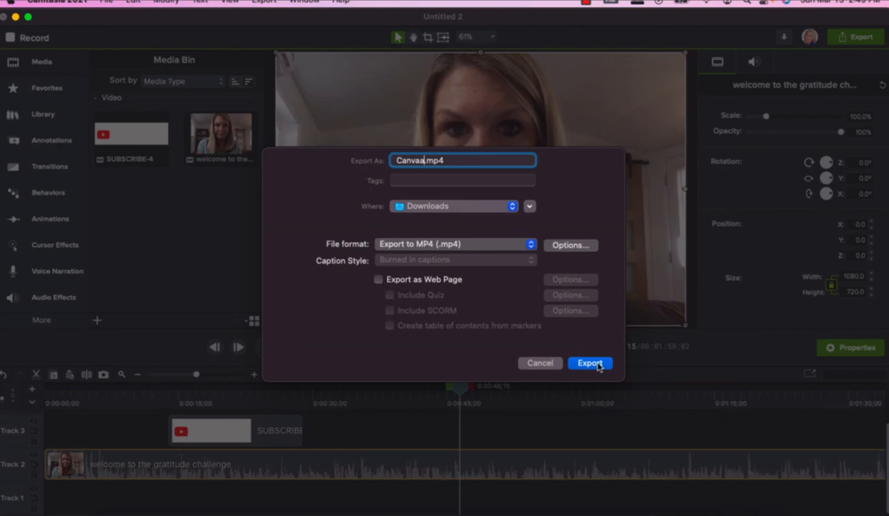
pyautogui.click(595, 364)
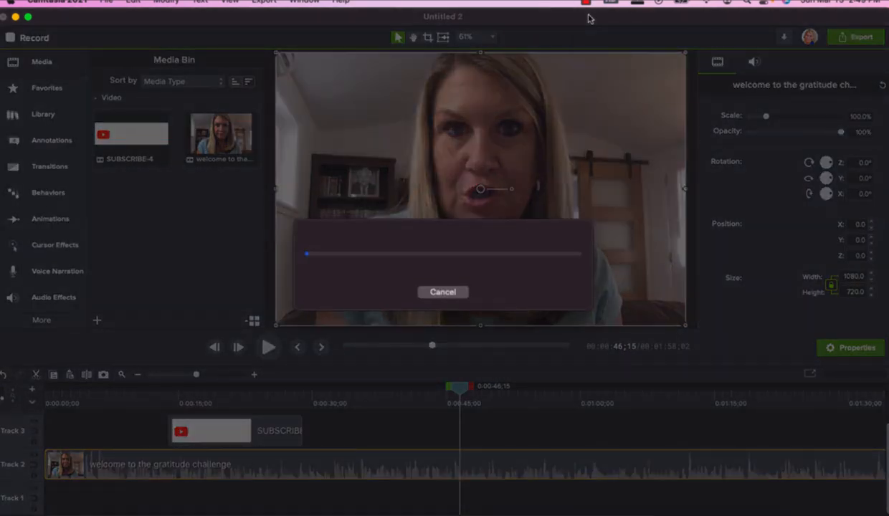